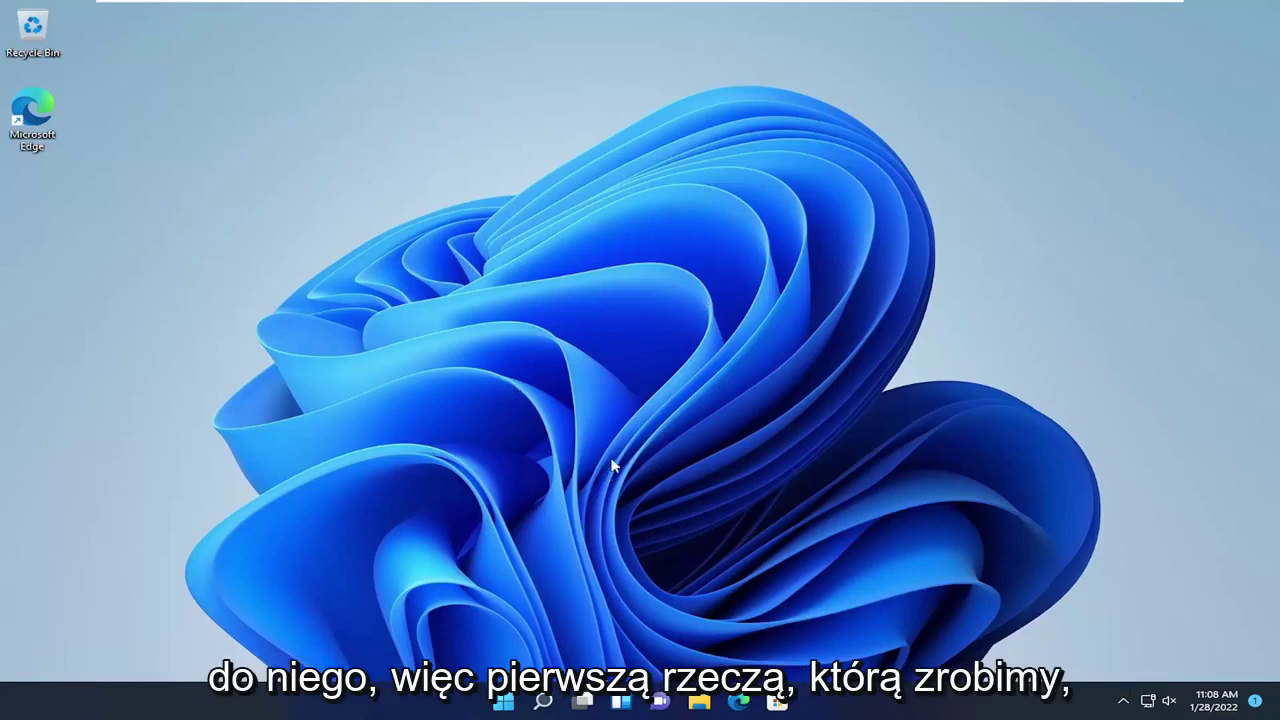
- Open System Configuration with msconfig and launch Task Manager's startup apps list from its startup section
click(543, 702)
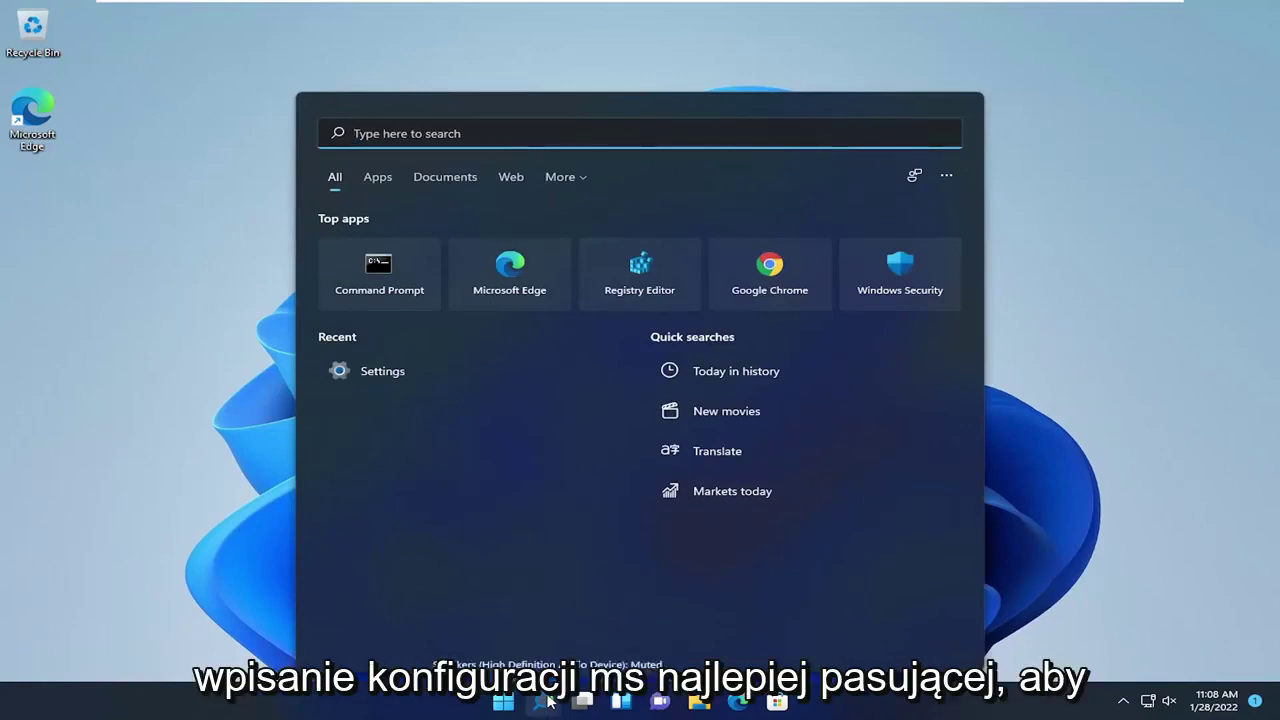
text(msconfig)
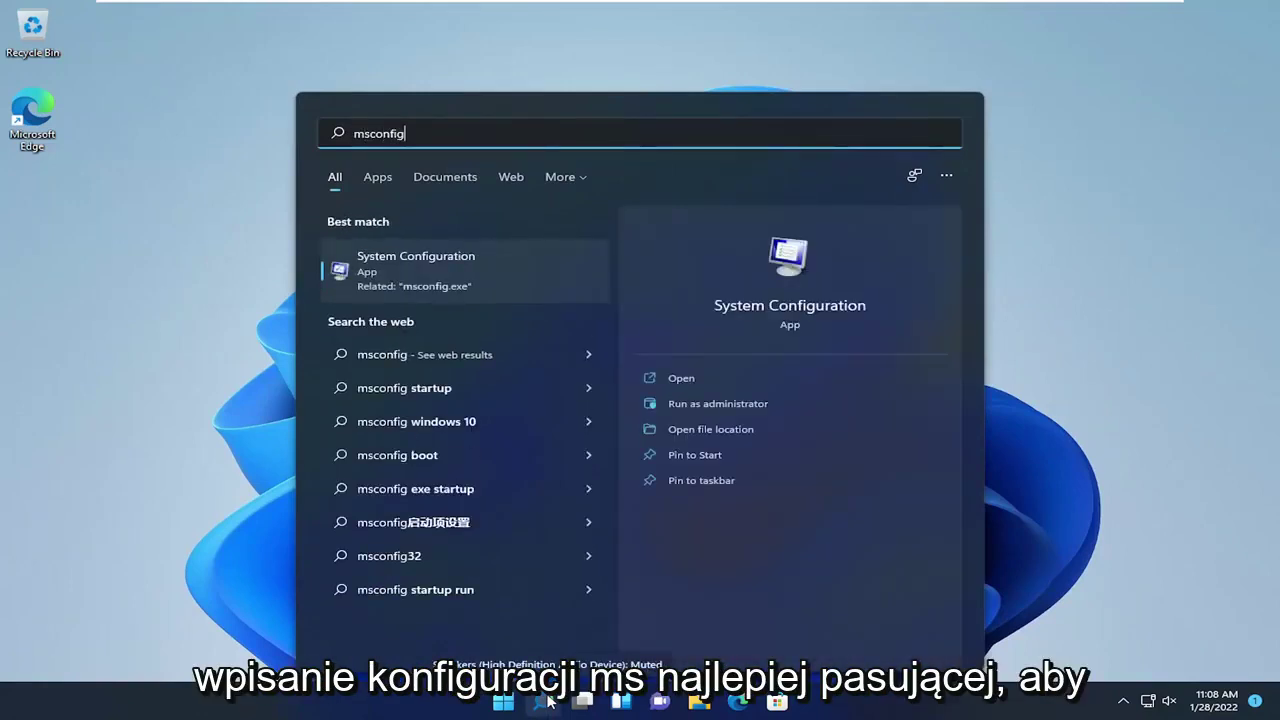
click(413, 273)
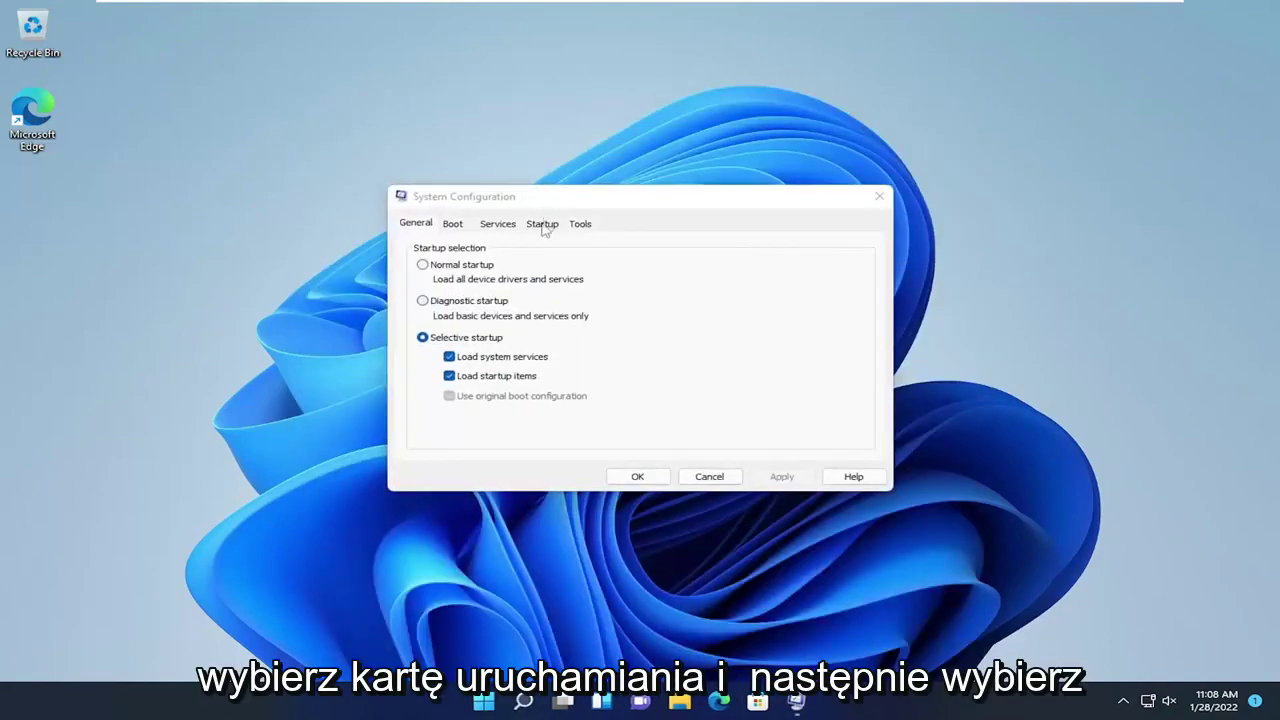
click(542, 224)
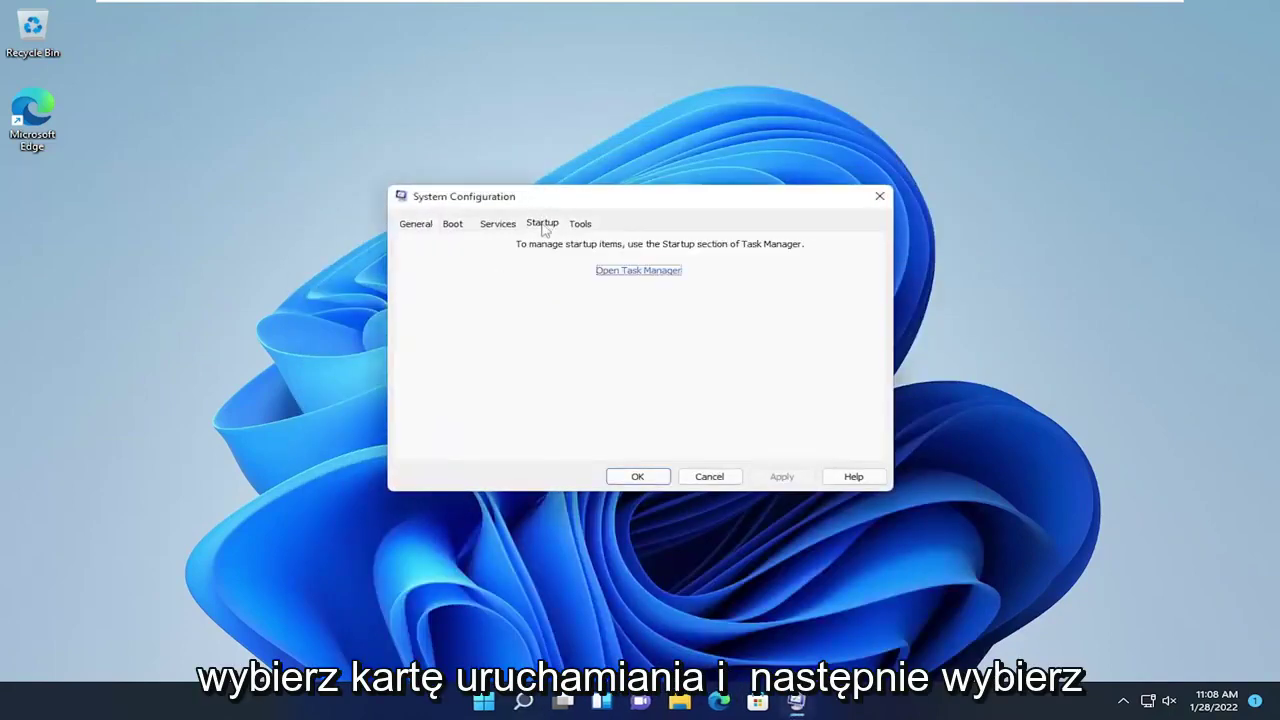
click(634, 277)
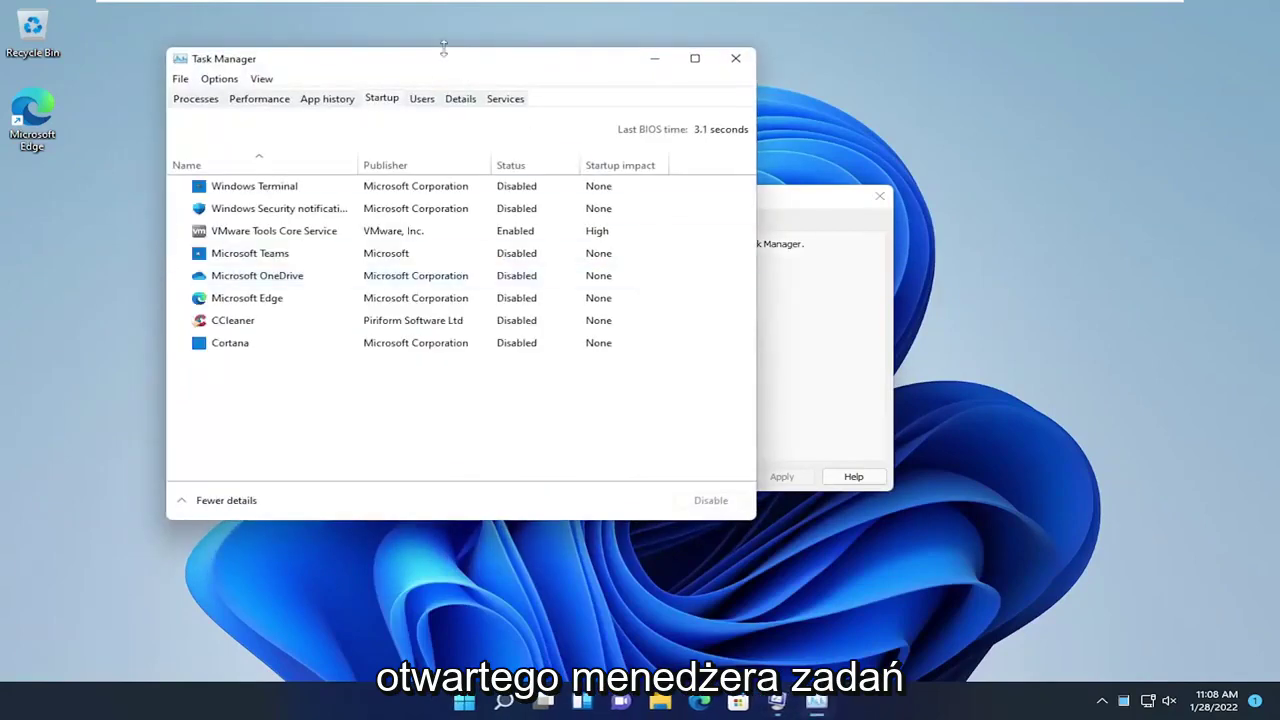
drag(443, 49, 481, 86)
drag(566, 98, 700, 98)
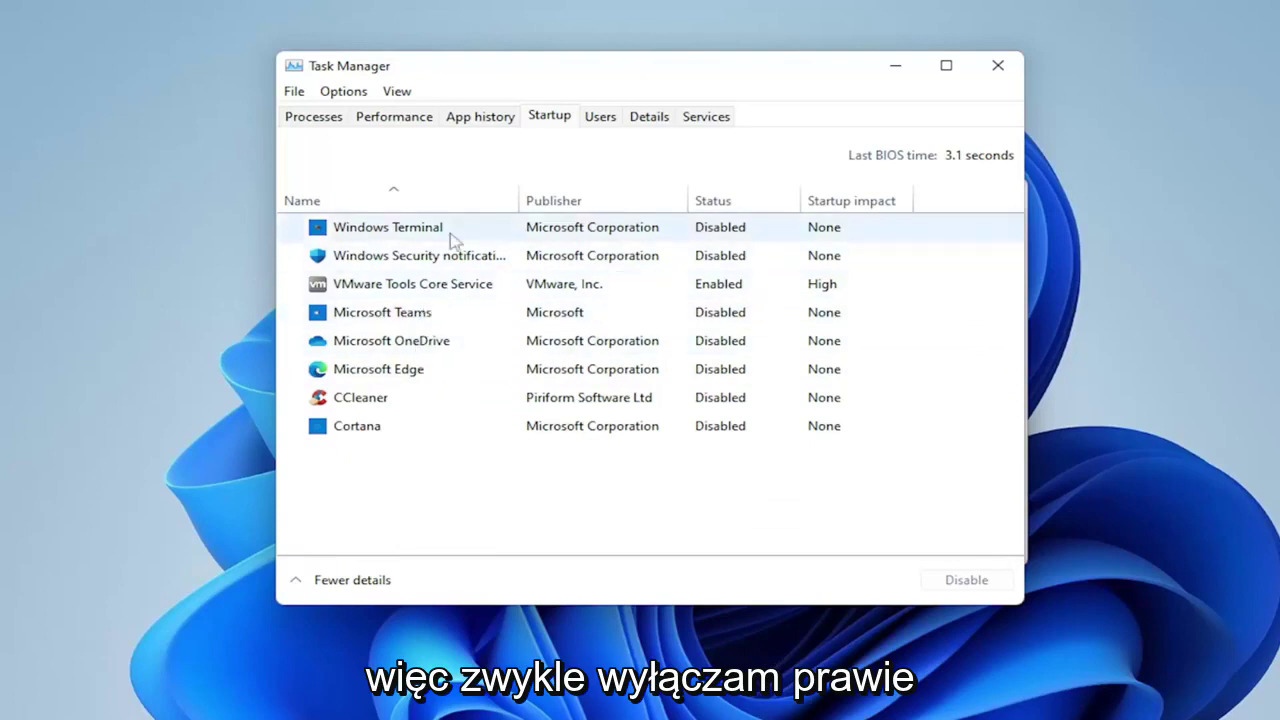
- Check the VMware Tools Core Service and Microsoft OneDrive startup entries, and close Task Manager and System Configuration
click(402, 289)
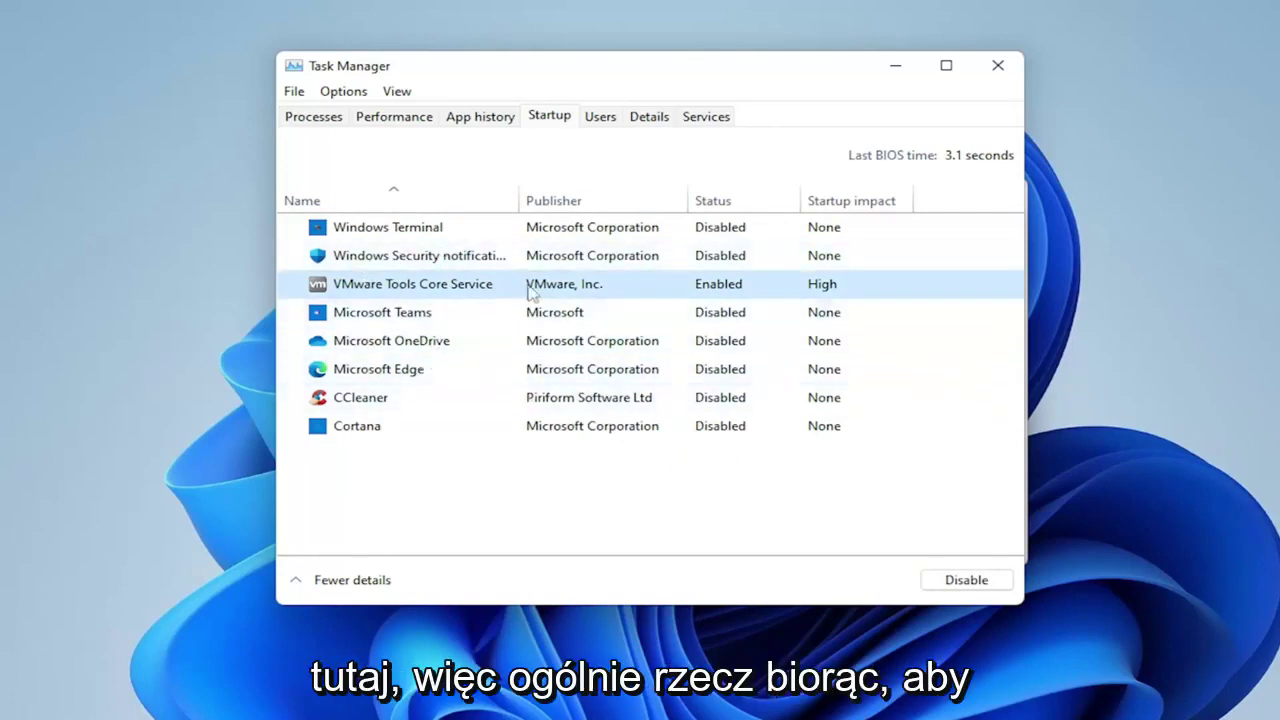
click(388, 341)
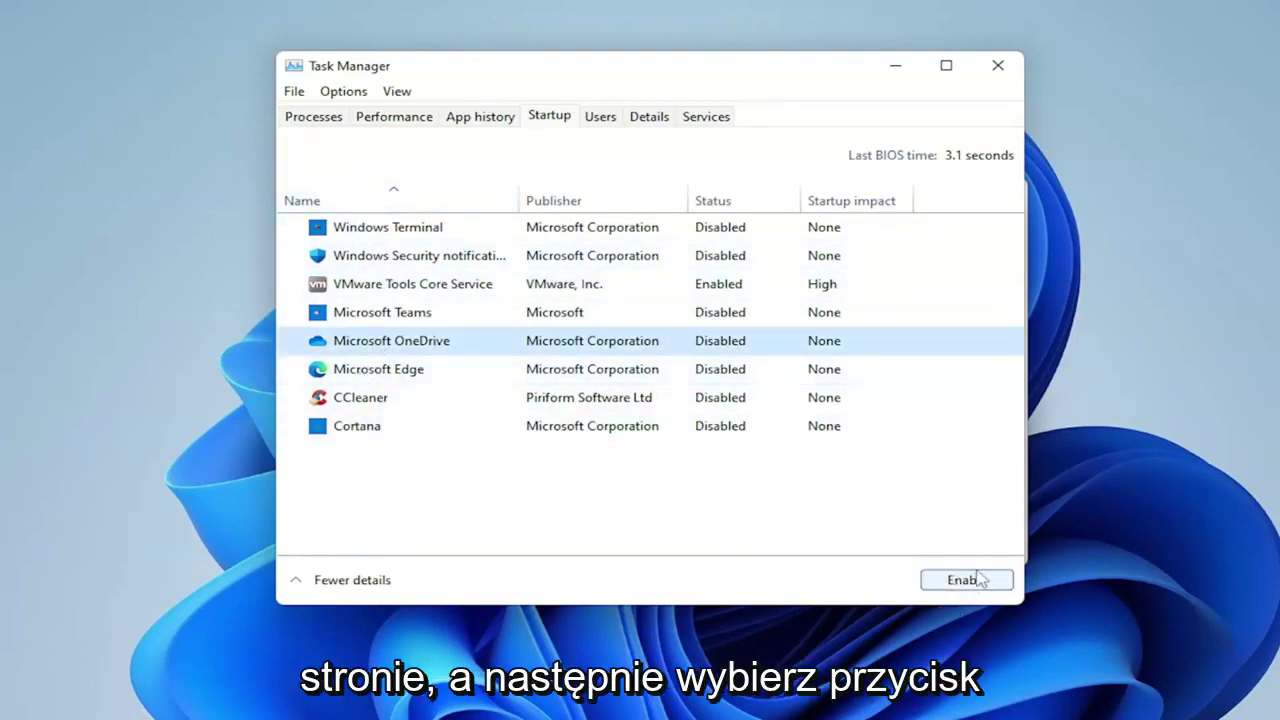
click(570, 288)
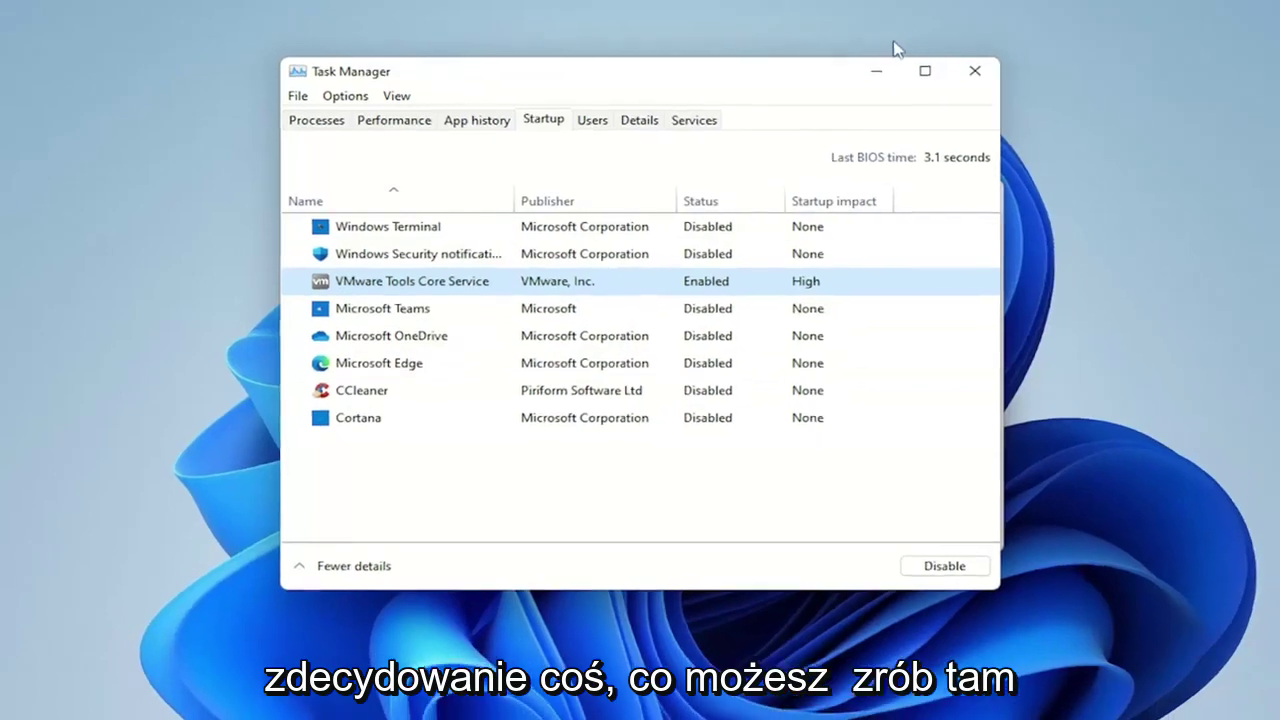
click(975, 70)
click(880, 199)
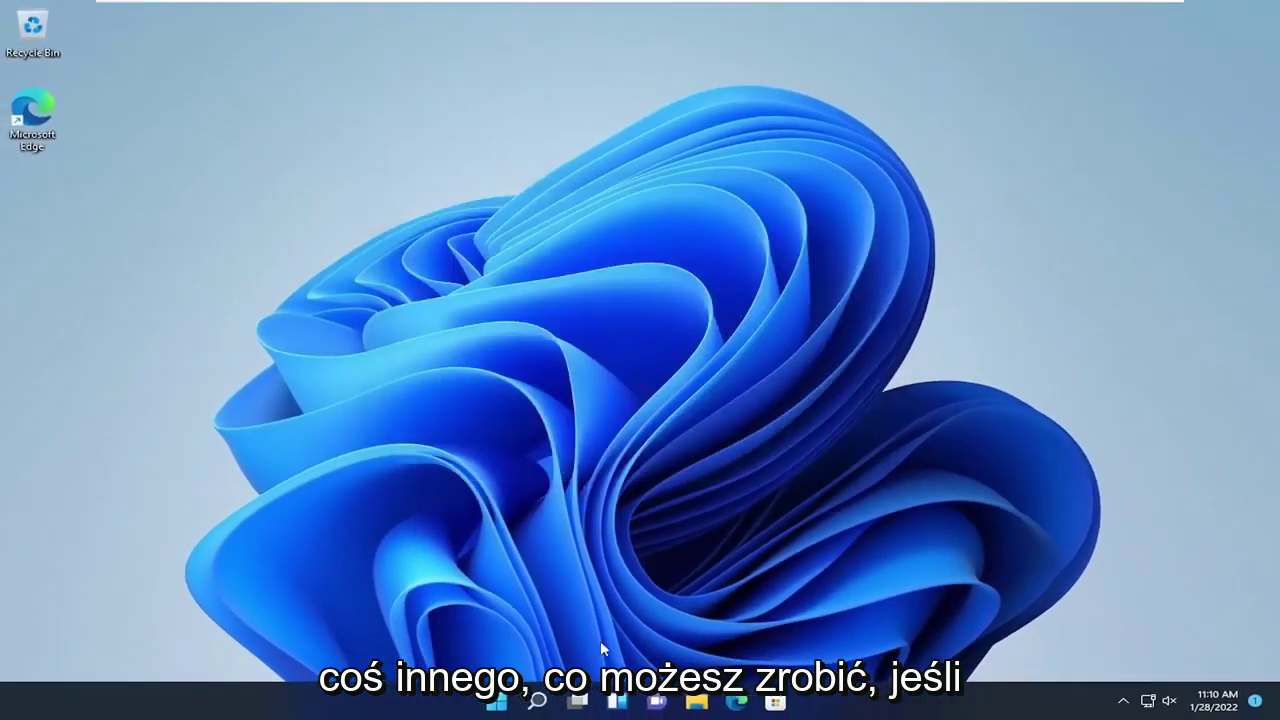
- Search Windows for "apps and fea" and open the Apps & features settings
click(544, 701)
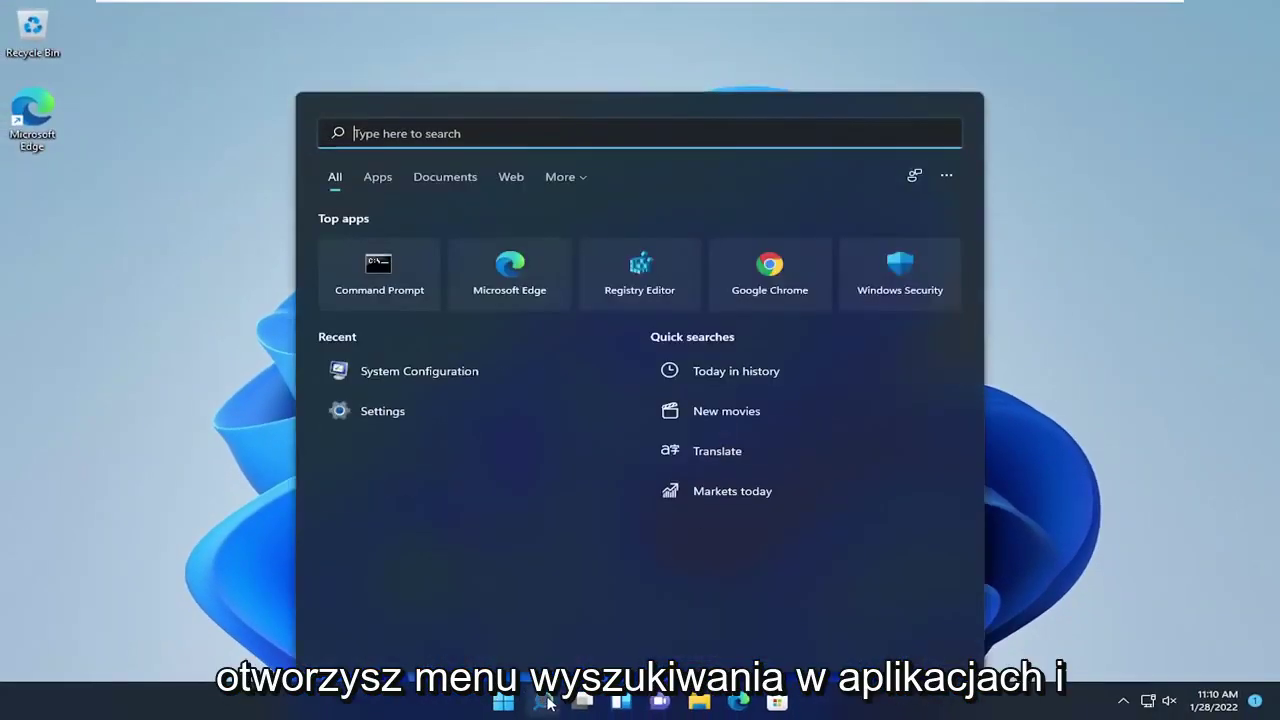
text(apps and fea)
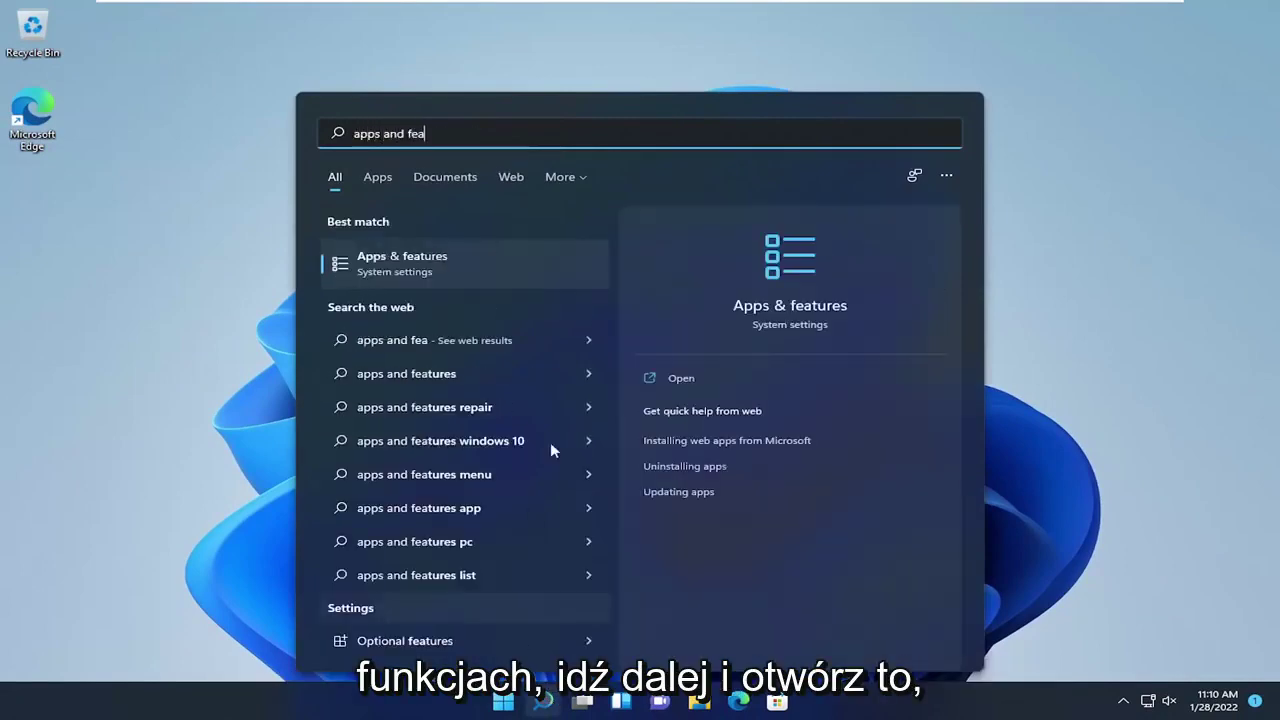
click(423, 268)
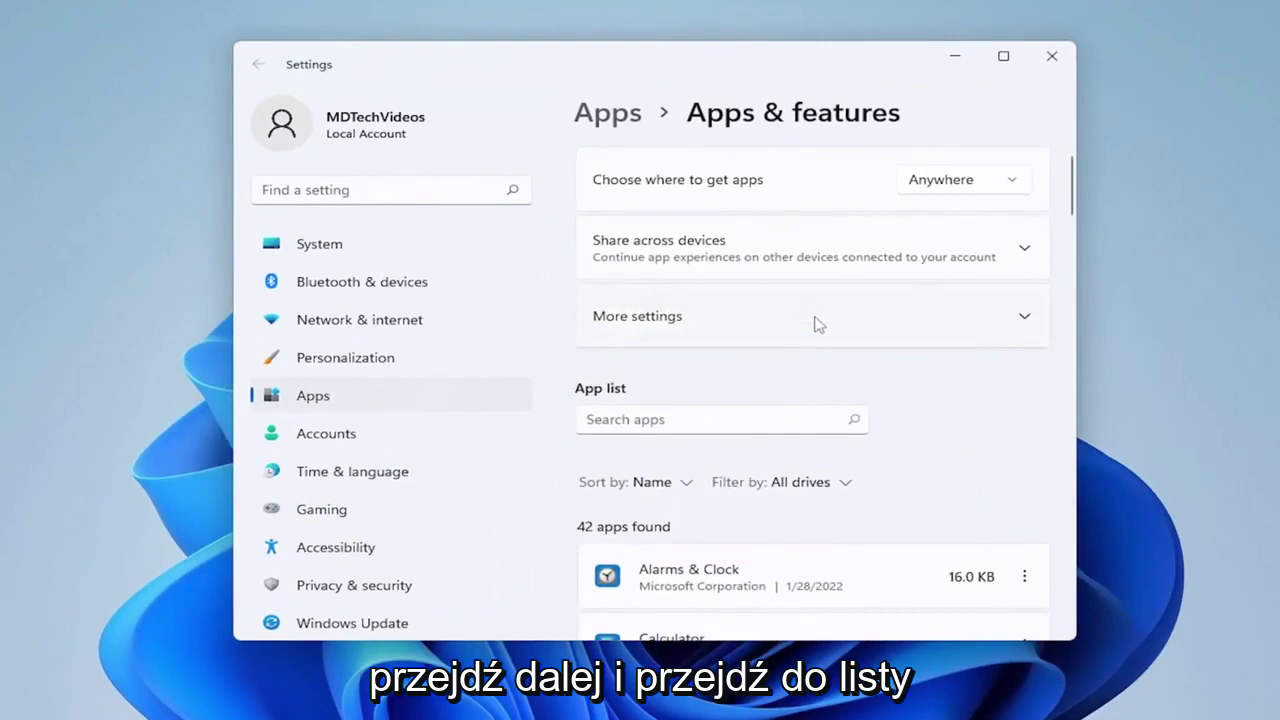
- Find Microsoft News in the installed apps list and uninstall it
scroll(800, 380, down, 3)
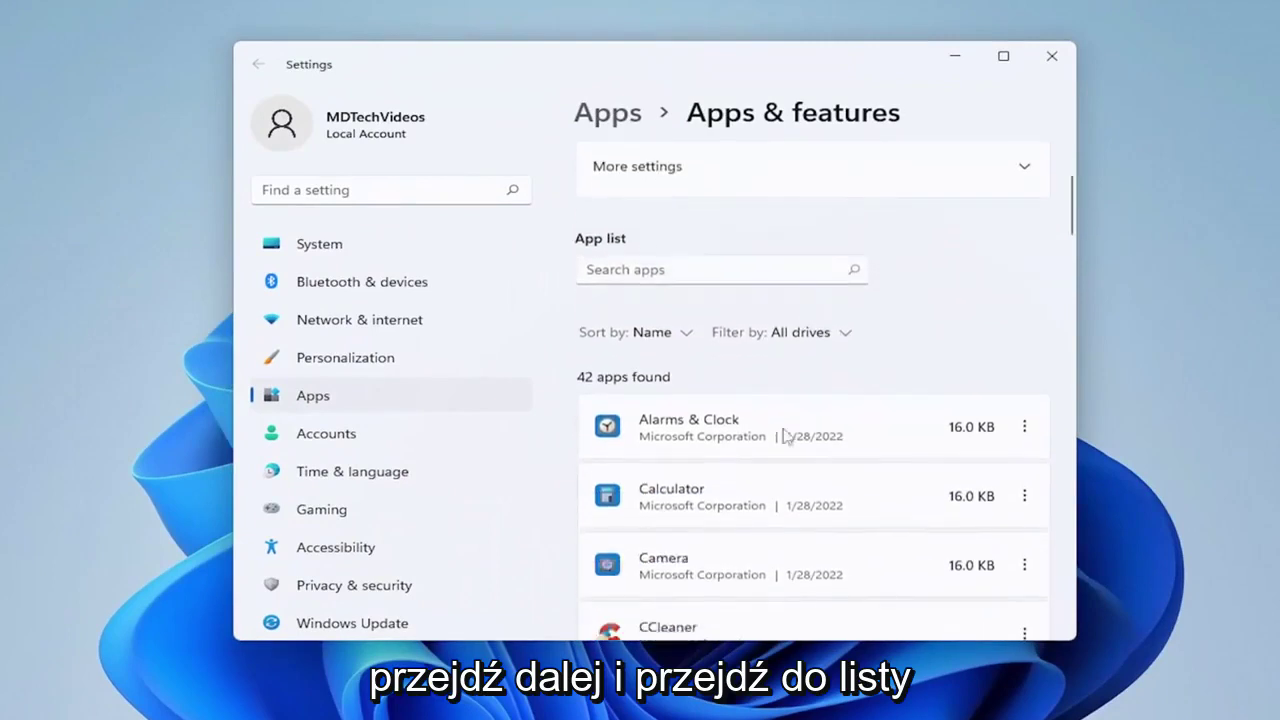
scroll(786, 410, down, 1)
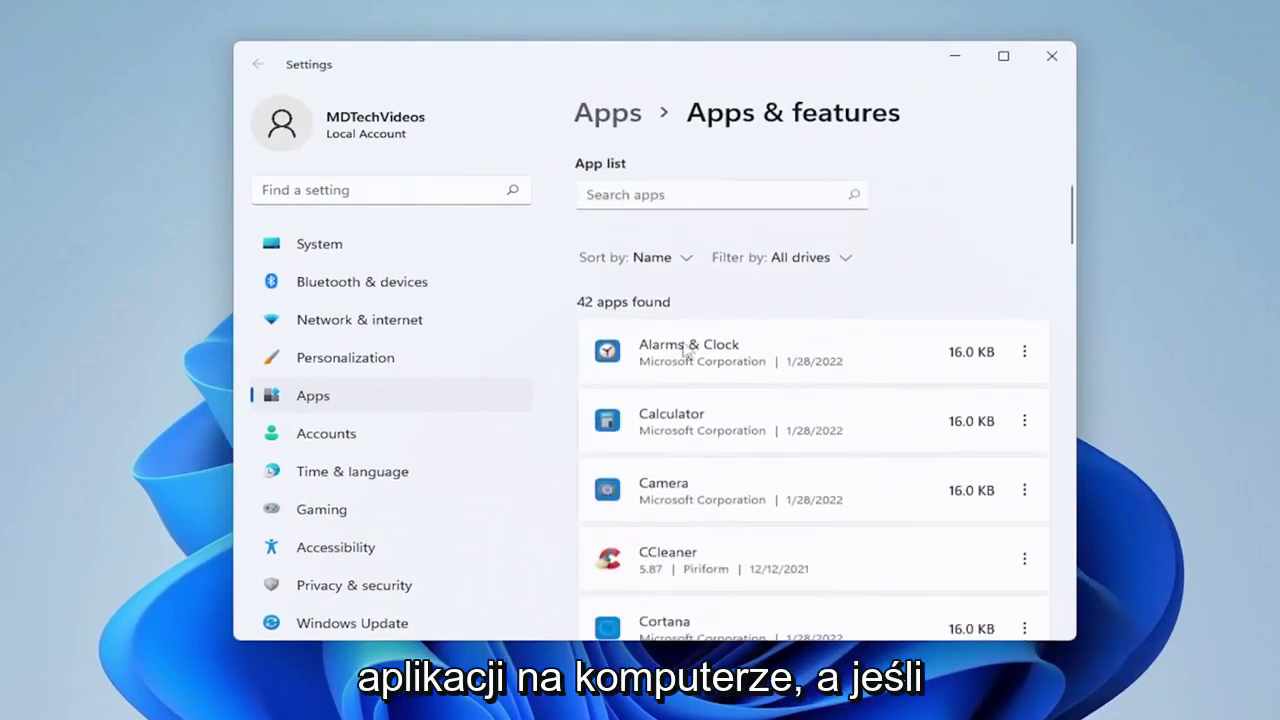
scroll(730, 349, down, 1)
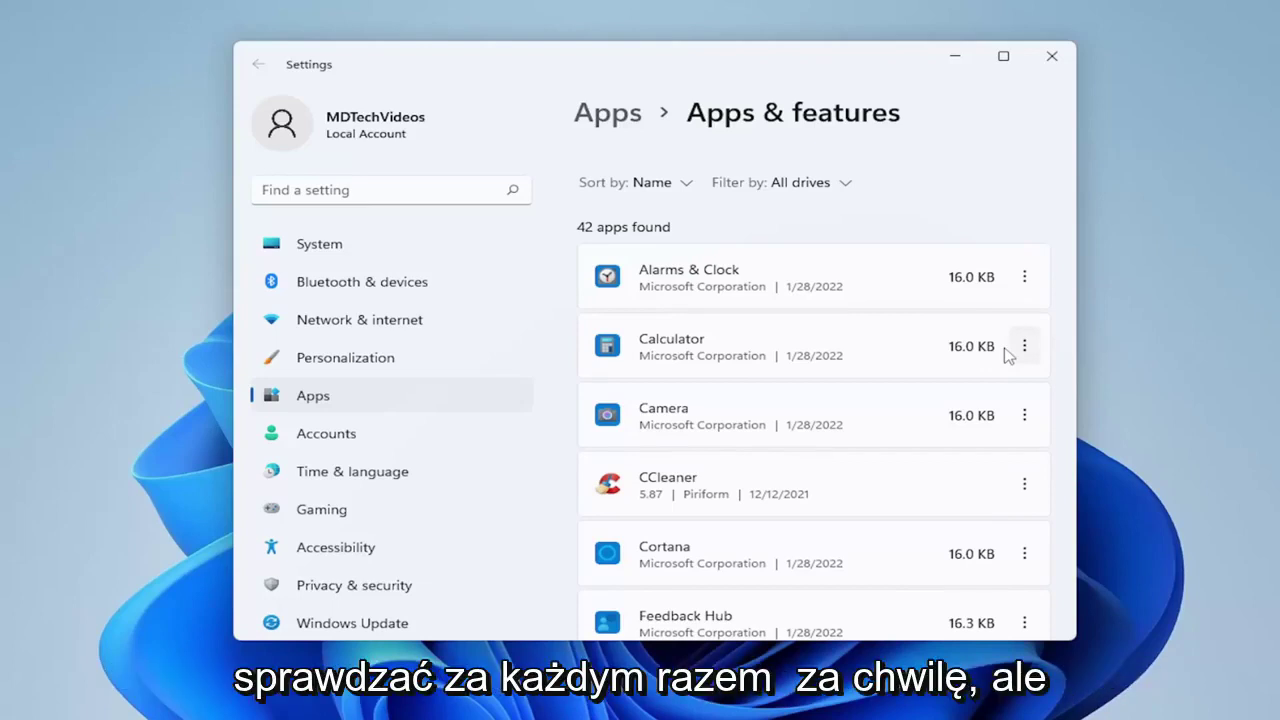
scroll(794, 363, down, 3)
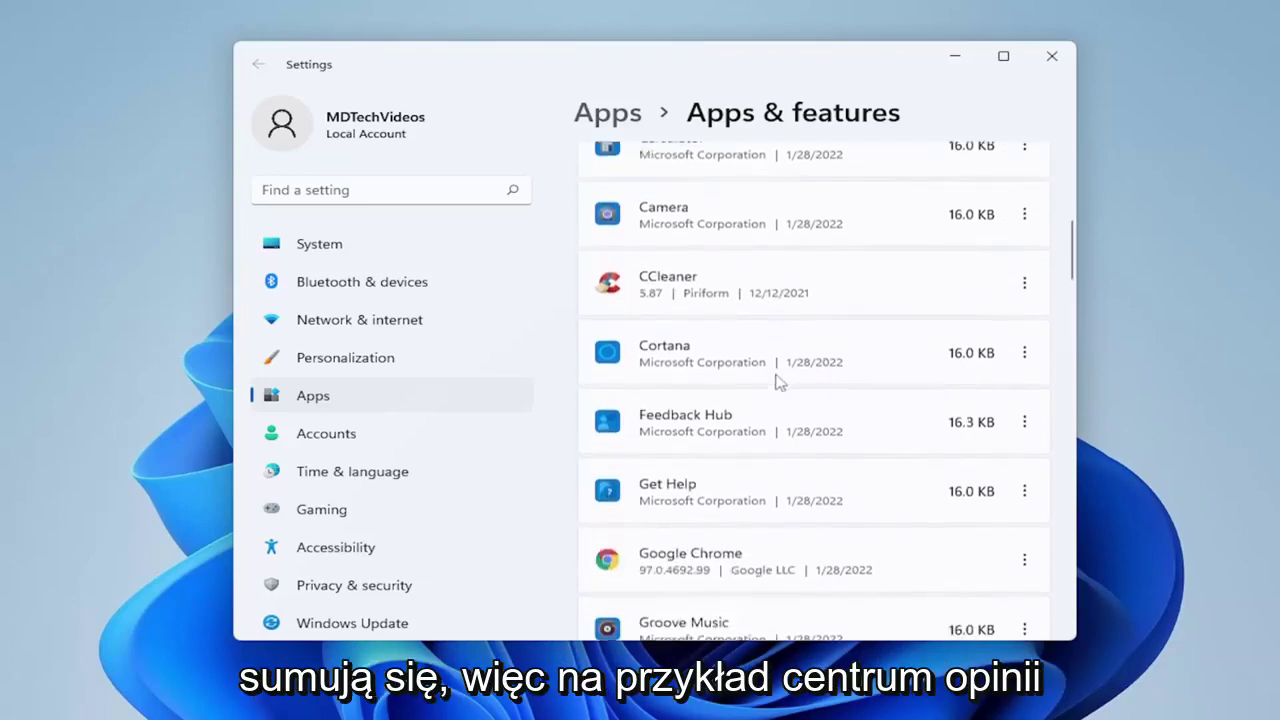
scroll(706, 414, down, 4)
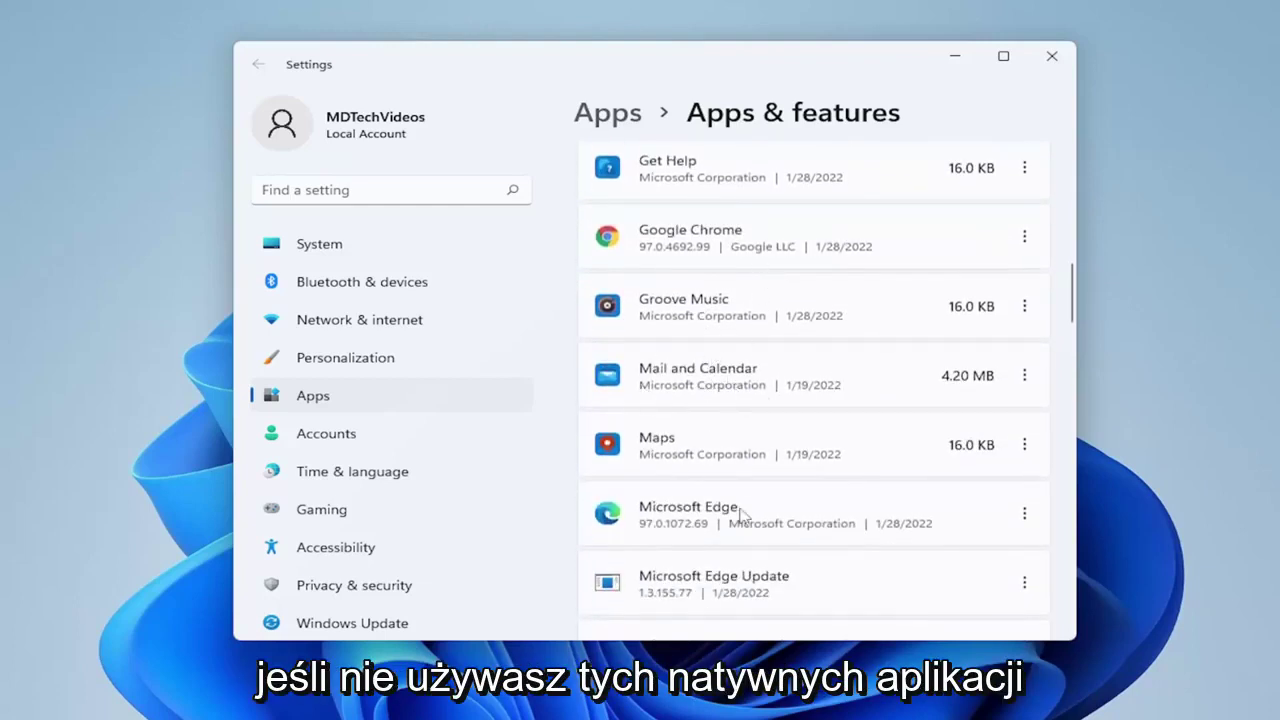
scroll(741, 514, down, 3)
scroll(846, 477, up, 1)
scroll(950, 500, down, 1)
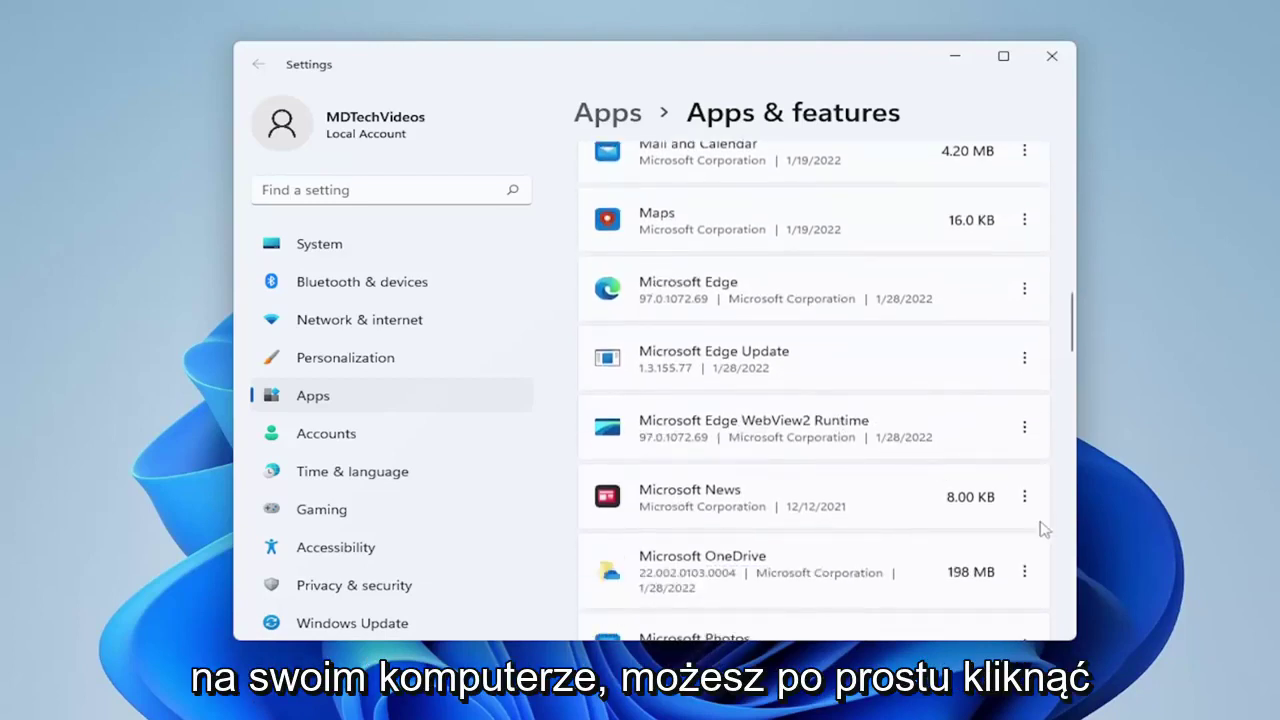
click(1025, 497)
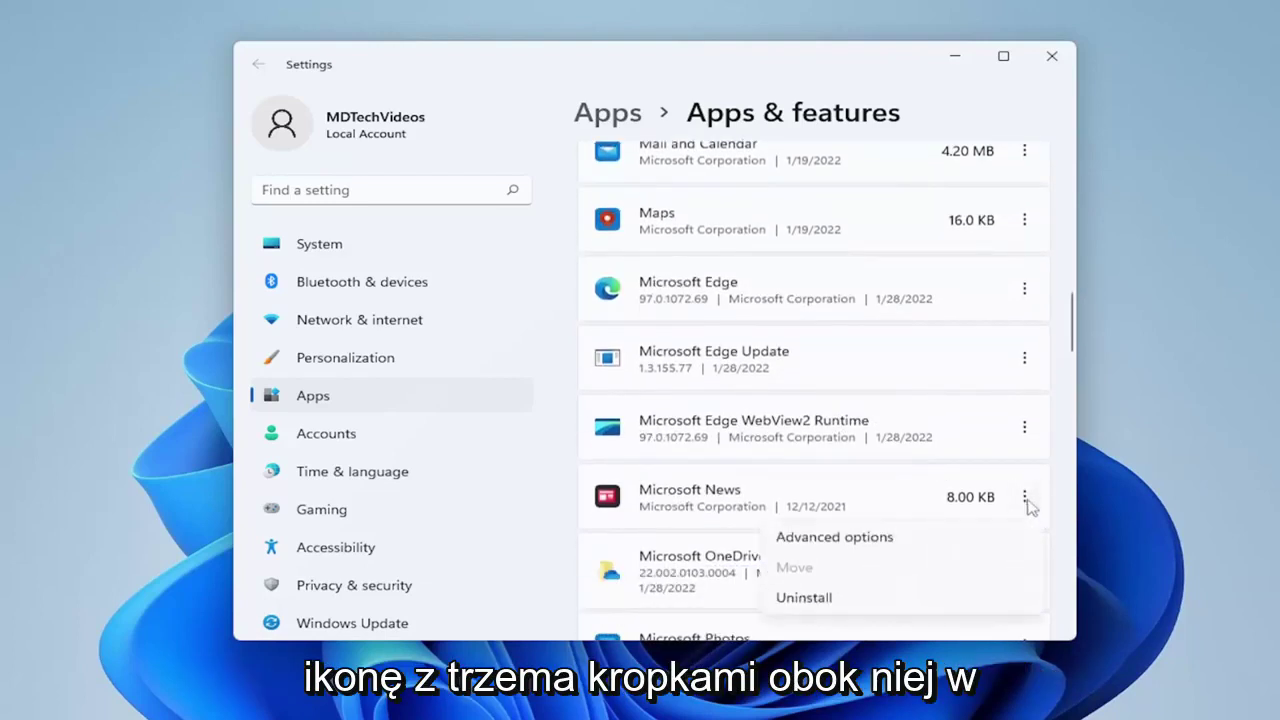
click(805, 596)
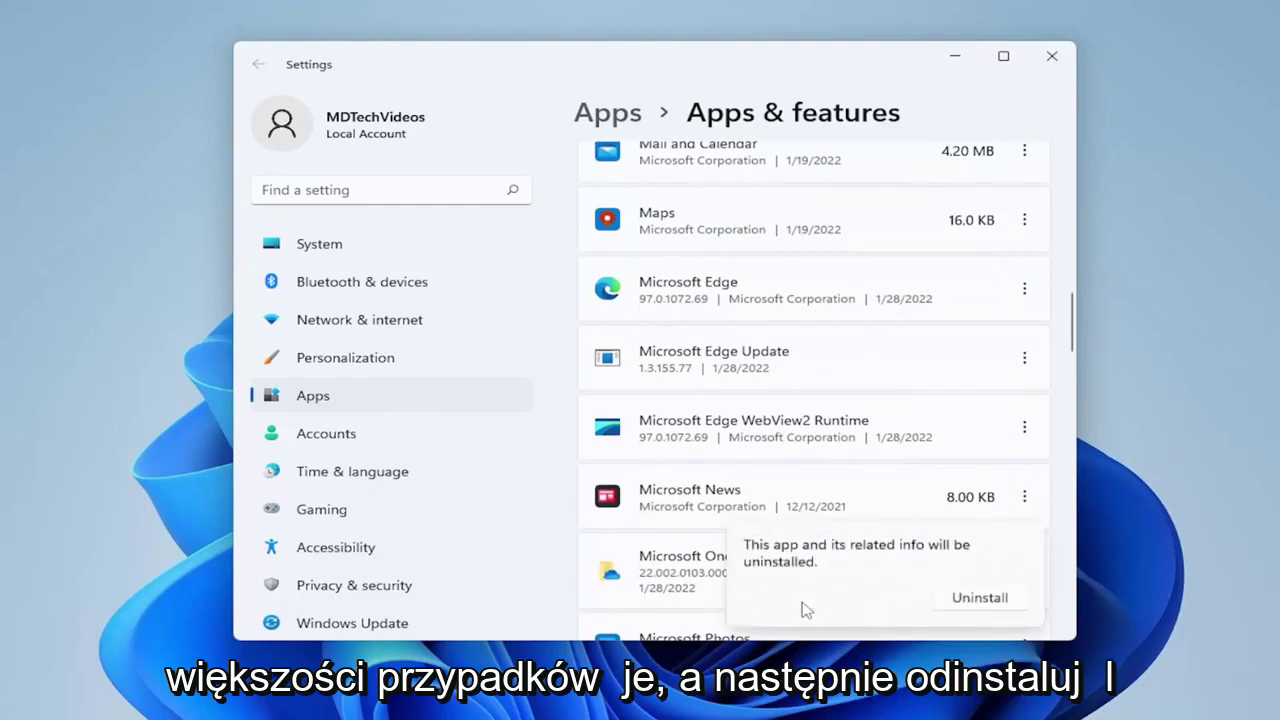
click(988, 606)
- Look through the rest of the installed apps for unneeded programs and close Settings
scroll(928, 449, down, 2)
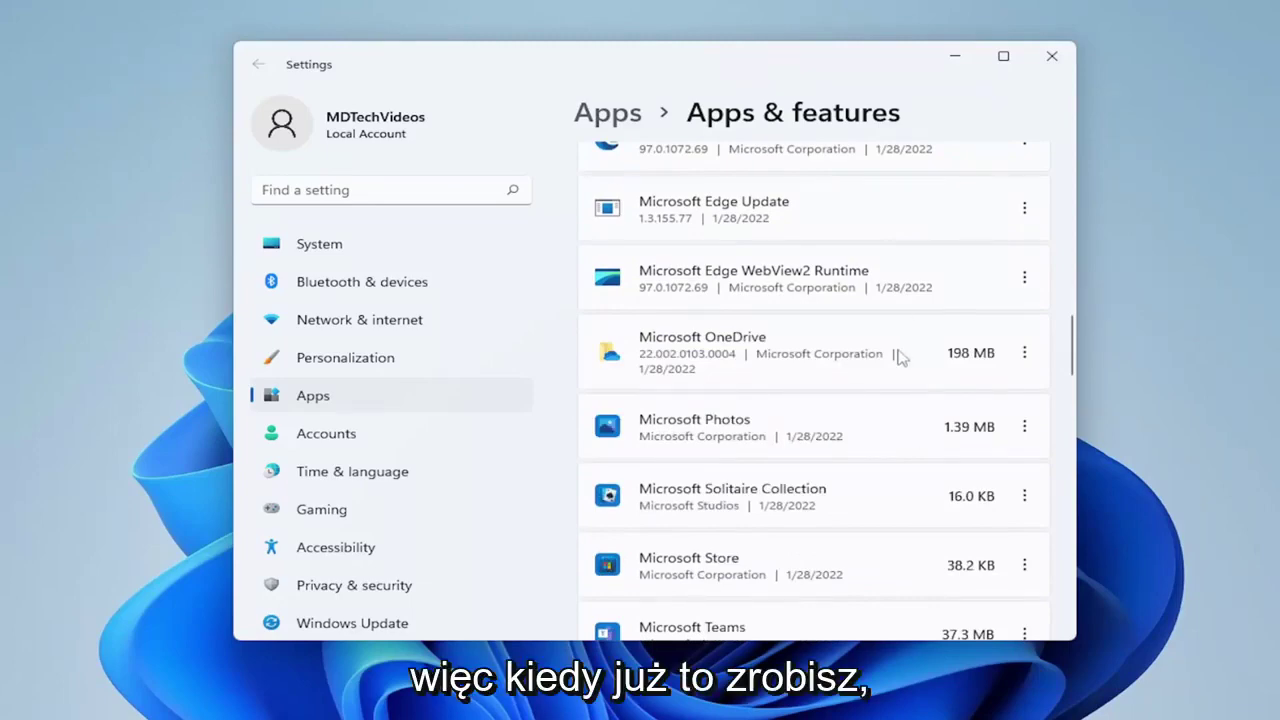
scroll(913, 518, down, 10)
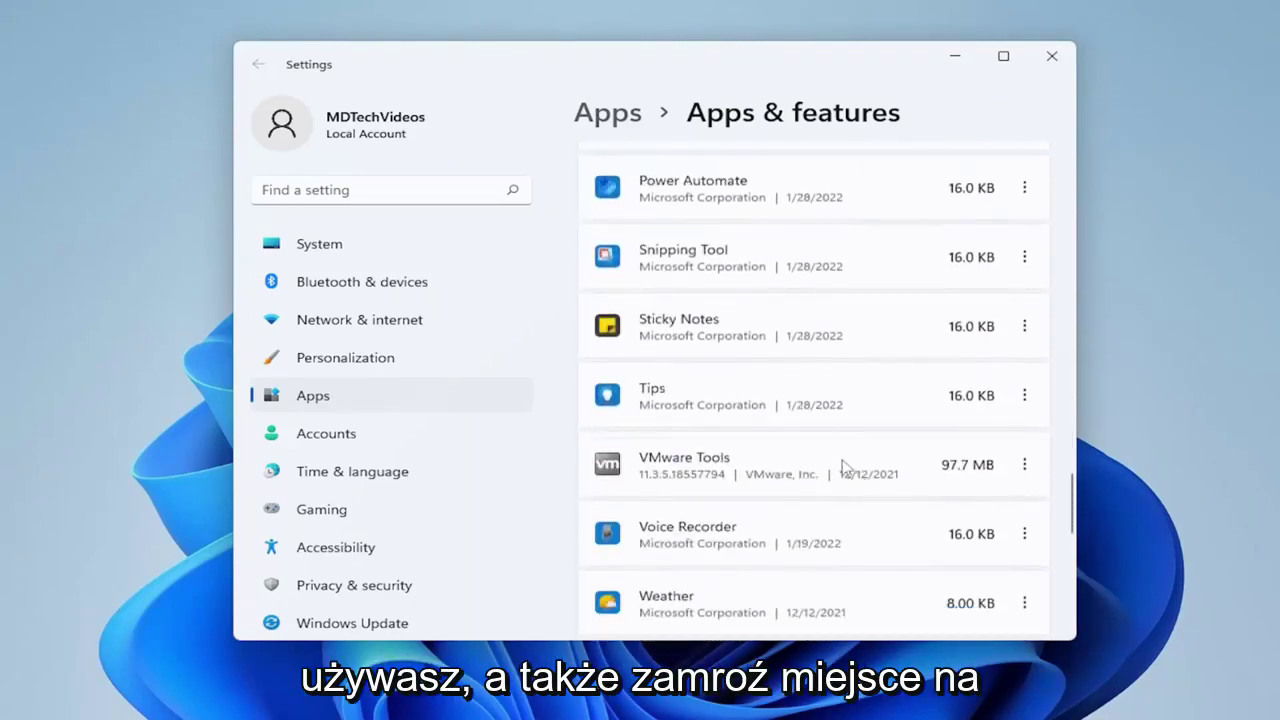
click(1052, 56)
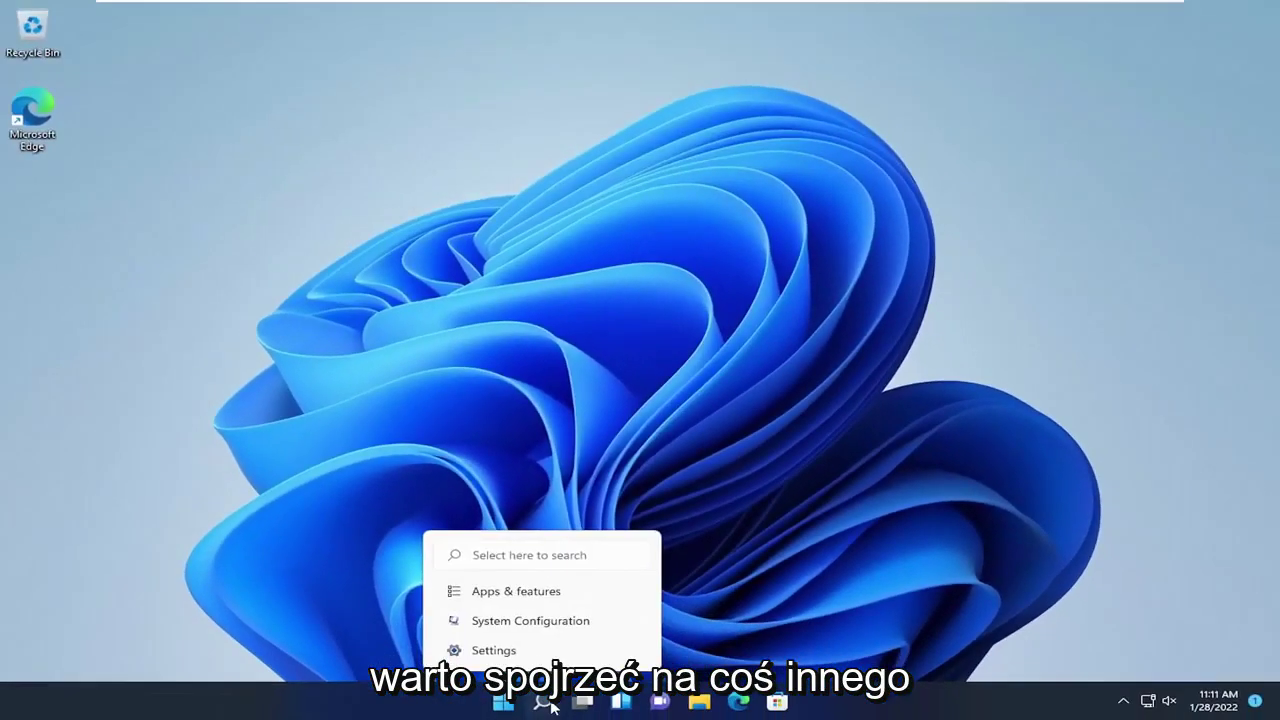
- Open Disk Cleanup for drive C: and move its window toward the middle of the desktop
click(541, 717)
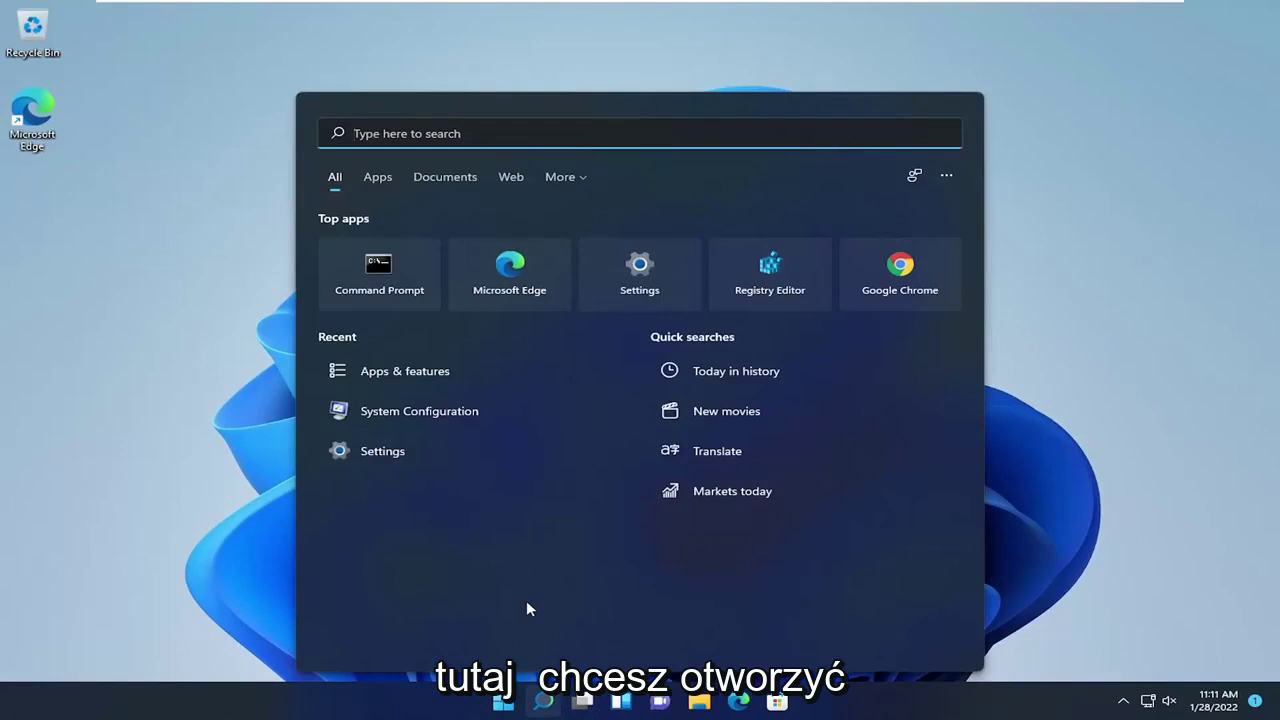
text(disk clean)
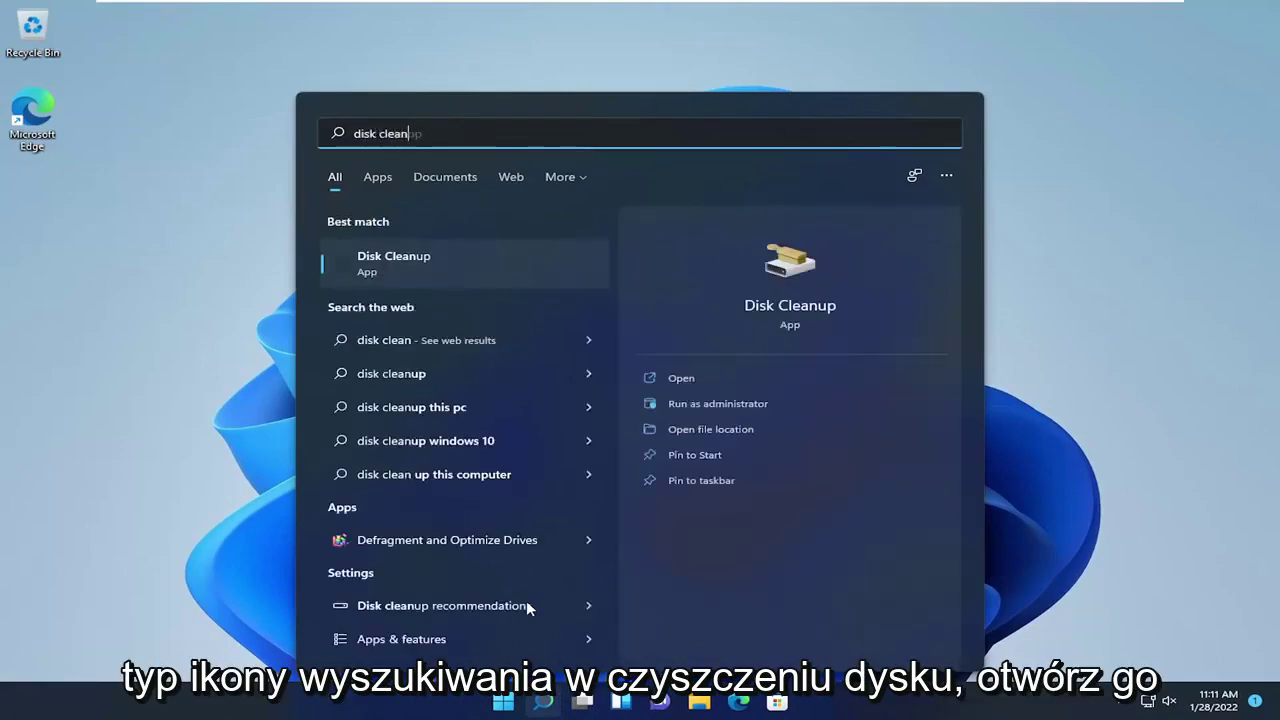
click(426, 265)
drag(205, 58, 629, 164)
click(541, 433)
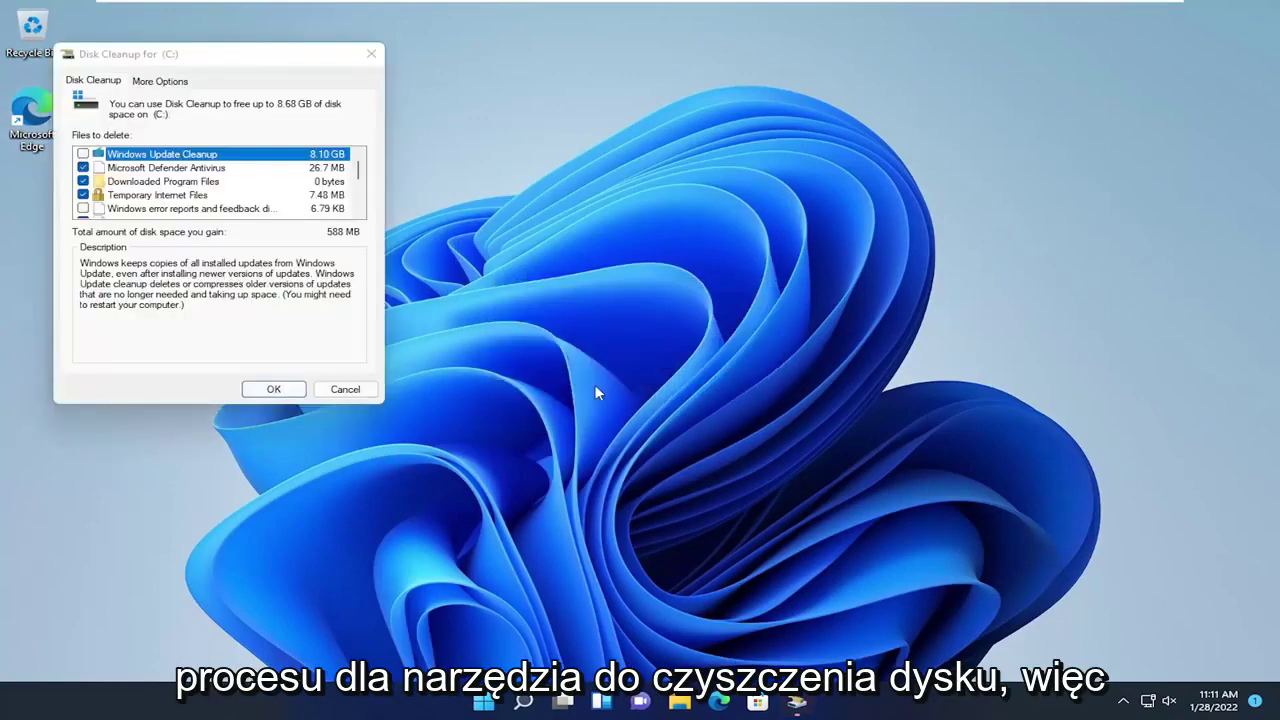
drag(272, 53, 645, 178)
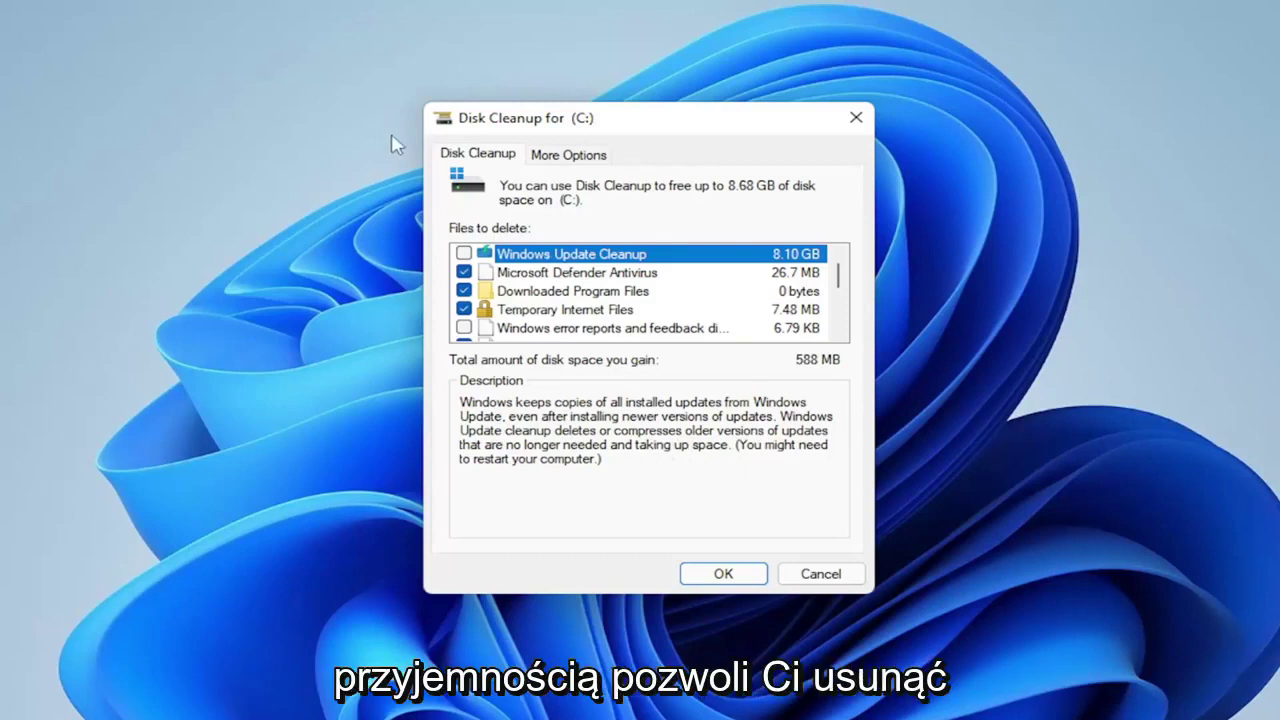
- Include Windows Update Cleanup among the files to delete and look through the other categories
click(464, 254)
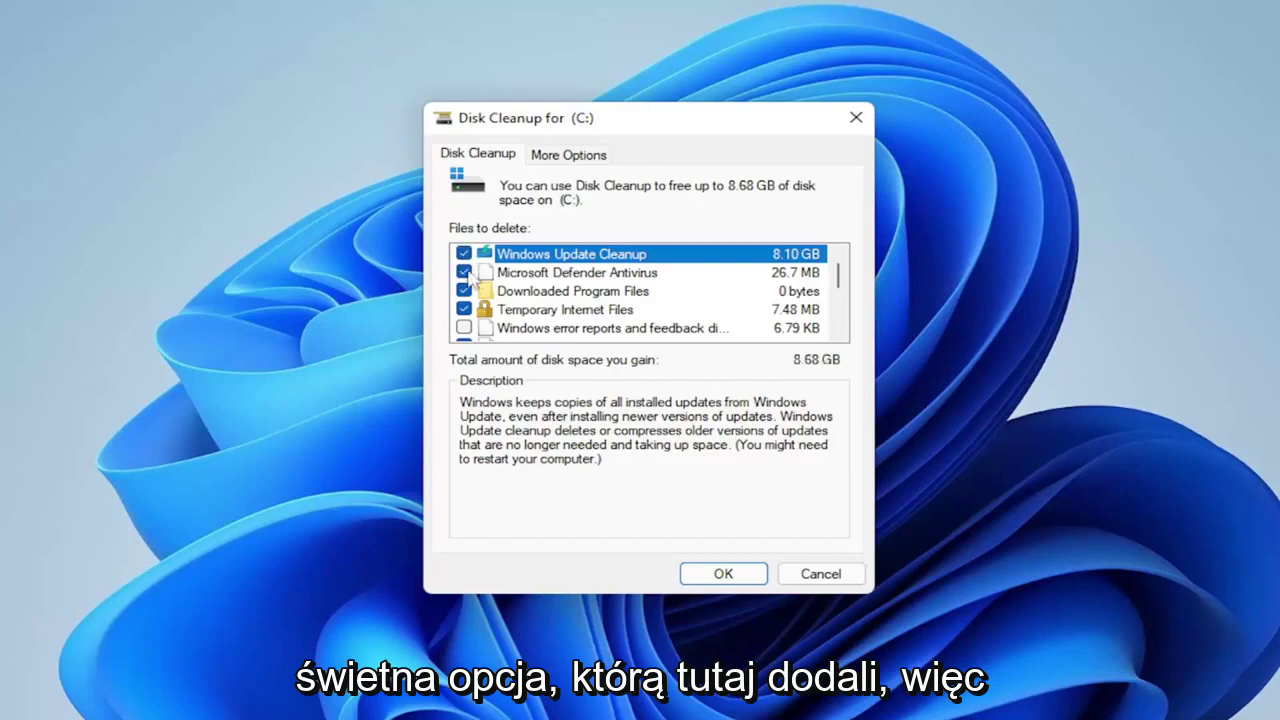
scroll(466, 300, down, 3)
scroll(468, 305, up, 3)
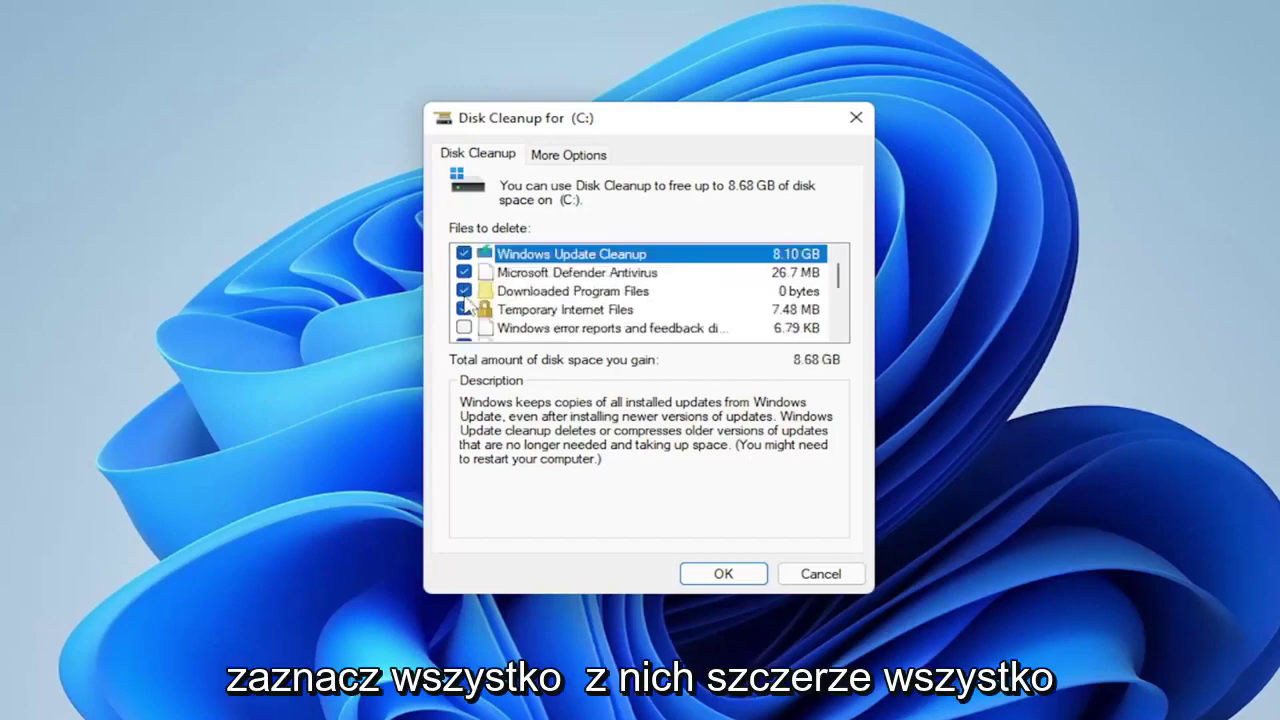
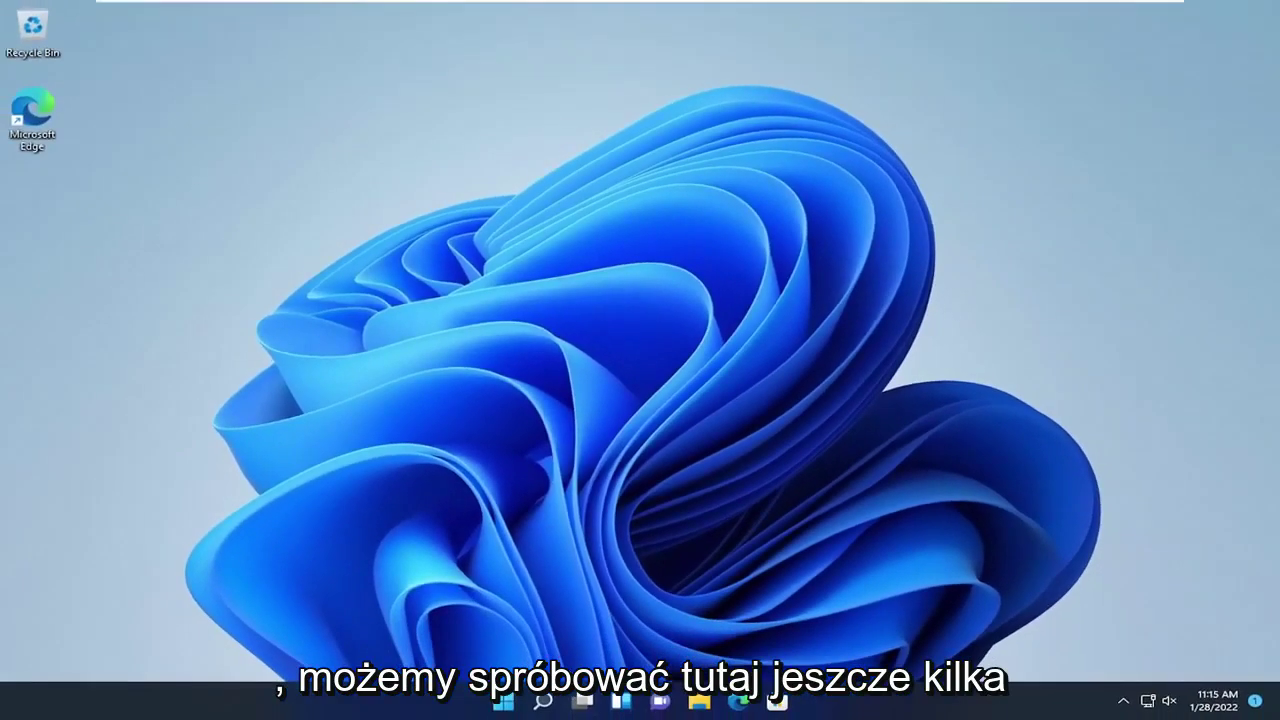
- Search Windows for "power optio" and open Edit power plan
click(541, 701)
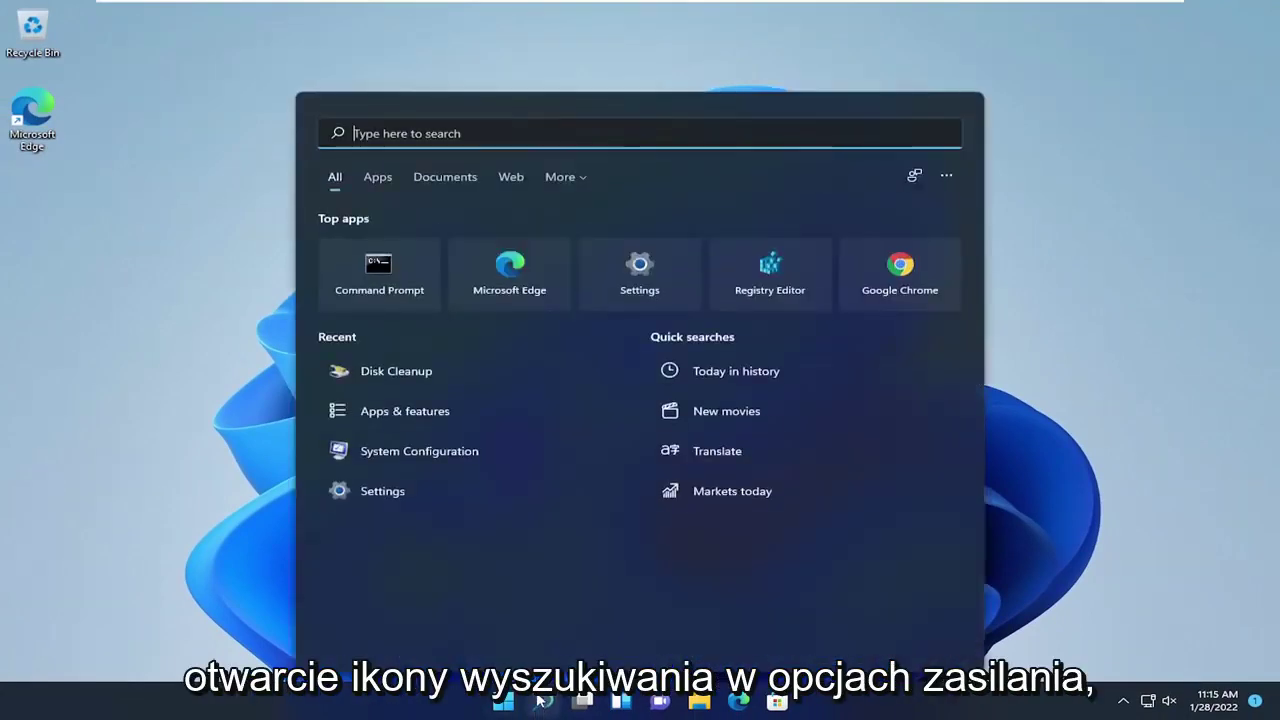
text(power options)
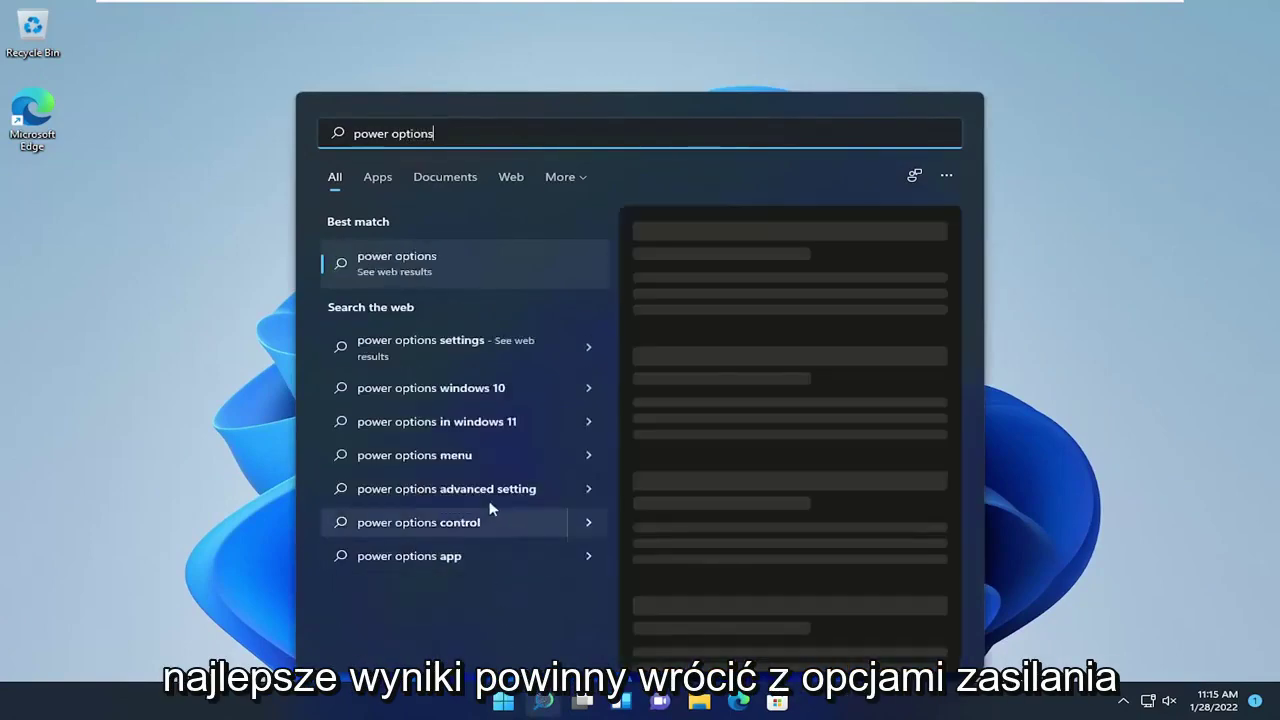
key(BackSpace)
key(BackSpace)
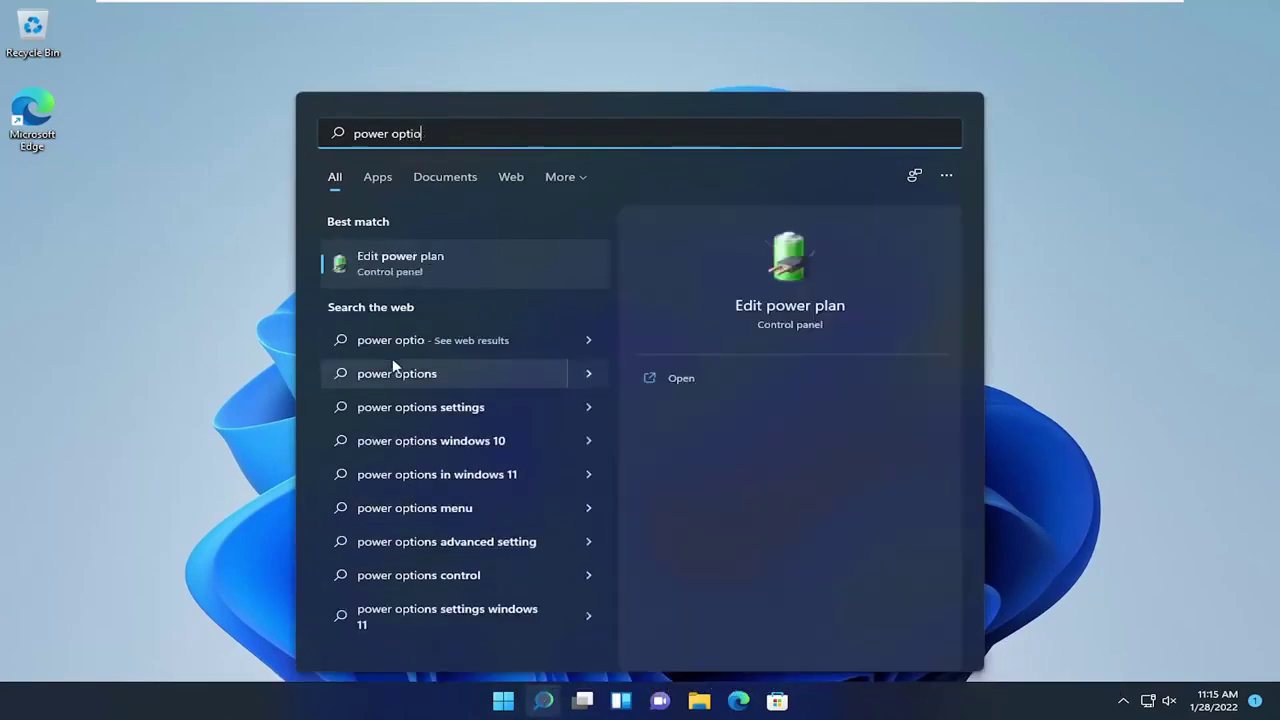
click(380, 271)
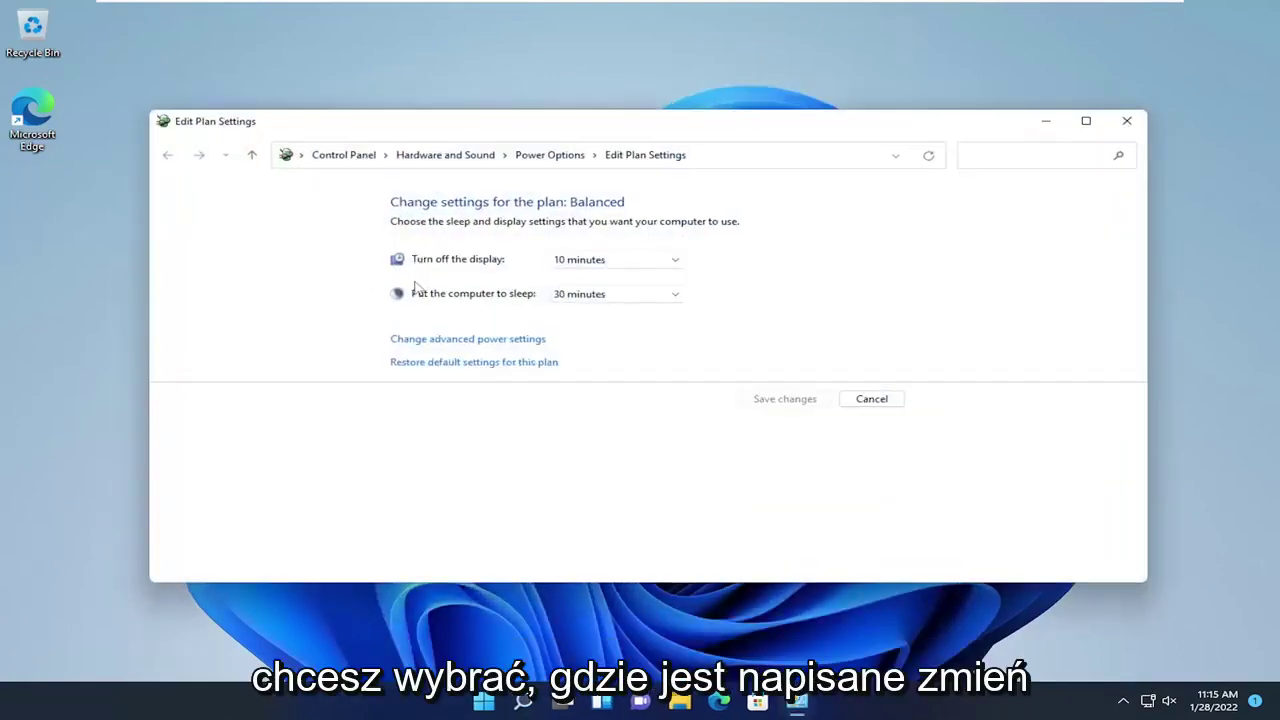
- View the Balanced plan's advanced power settings, switch the active power plan to High performance, and close Power Options
click(453, 342)
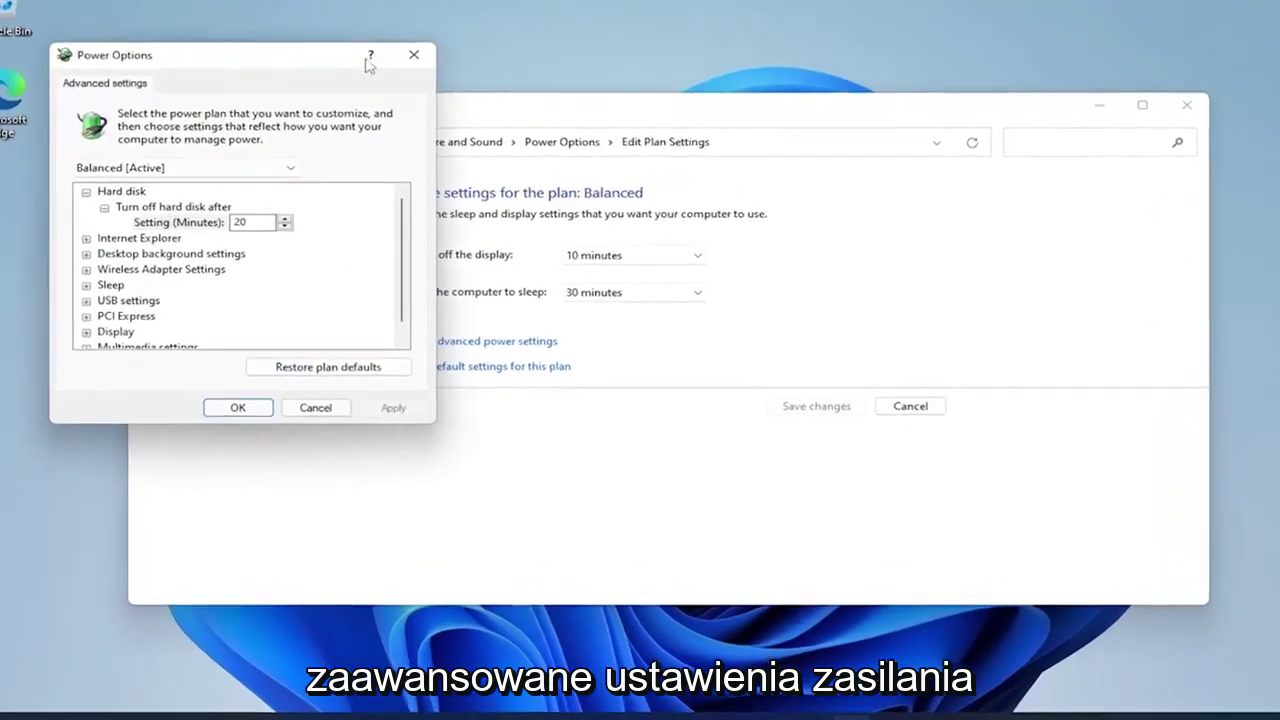
click(413, 74)
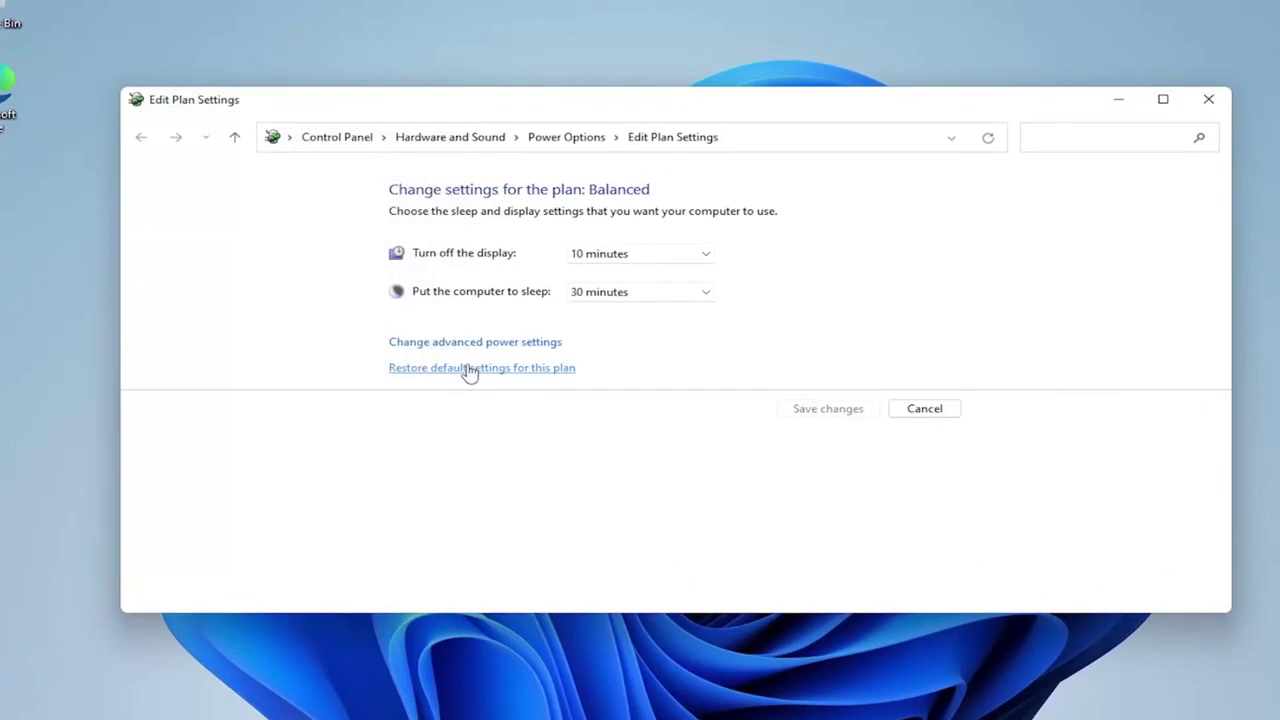
click(586, 140)
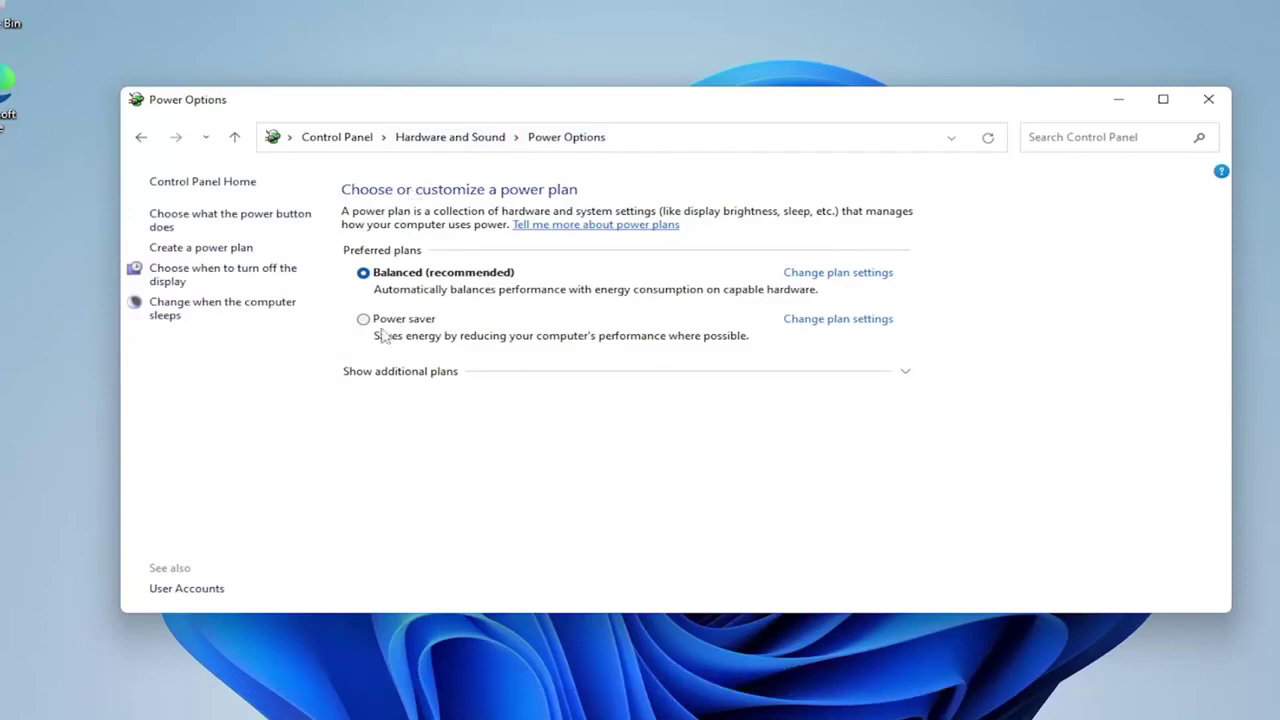
click(398, 376)
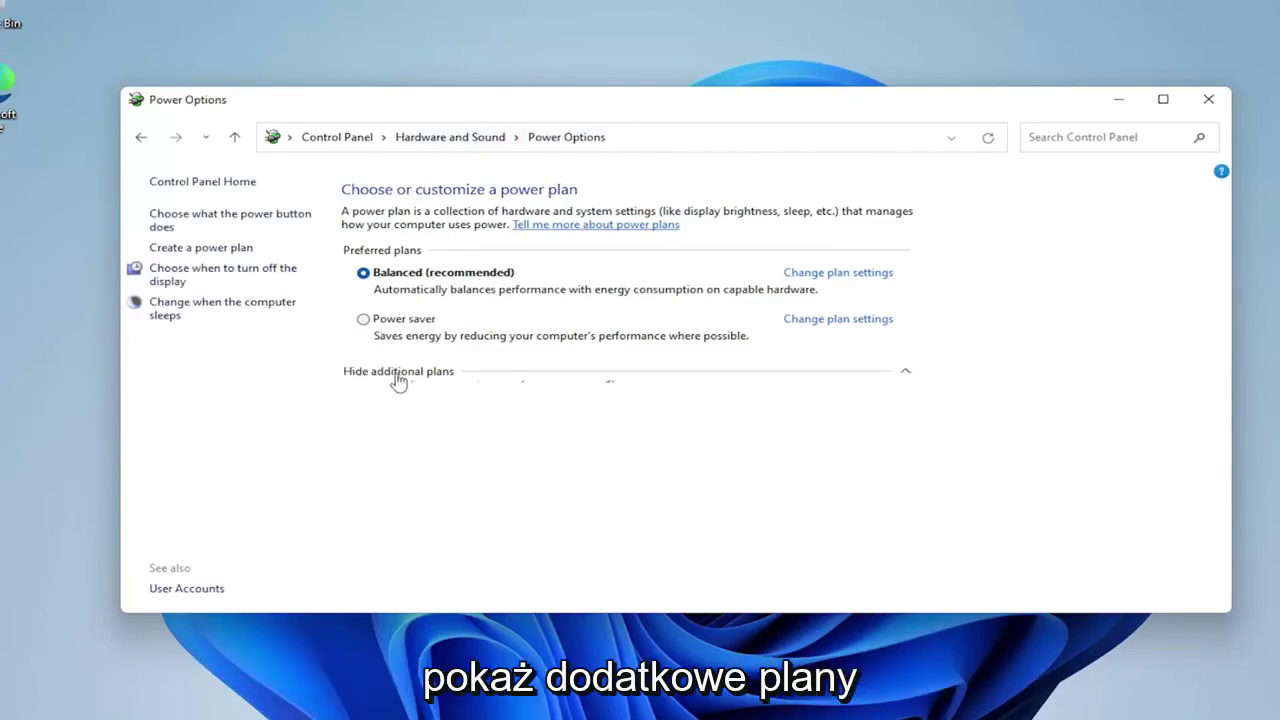
click(363, 398)
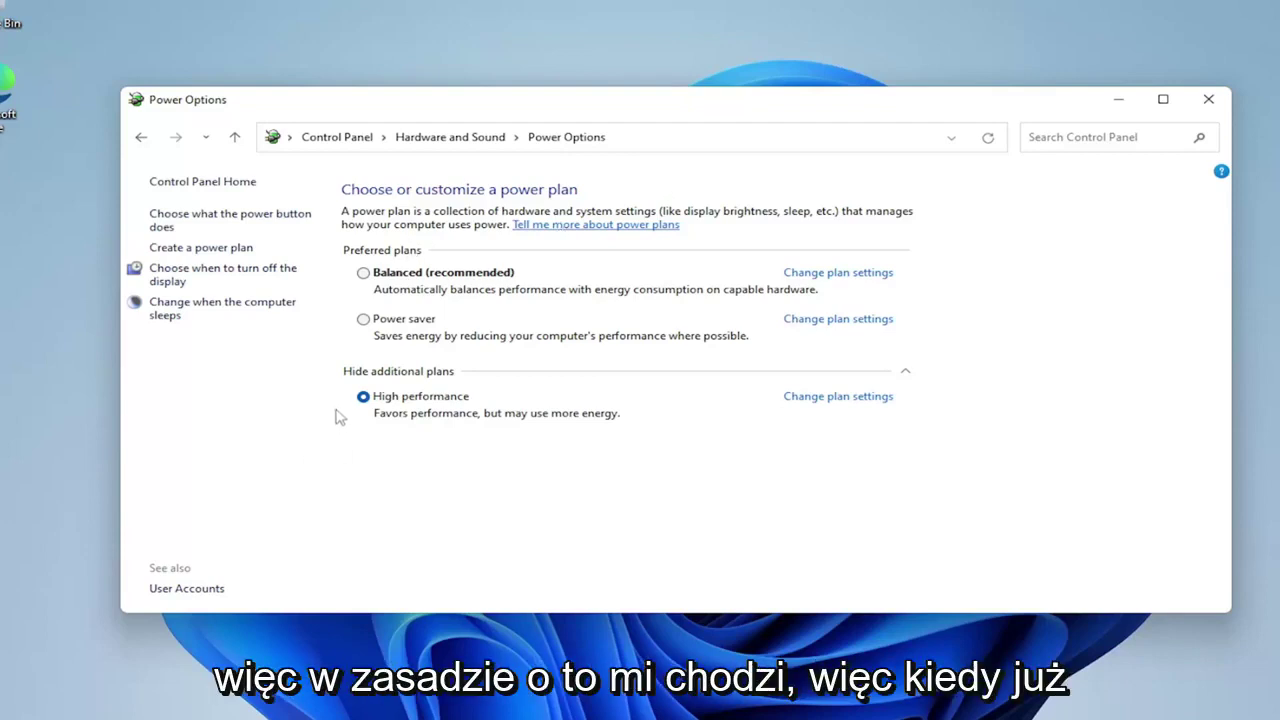
click(1208, 99)
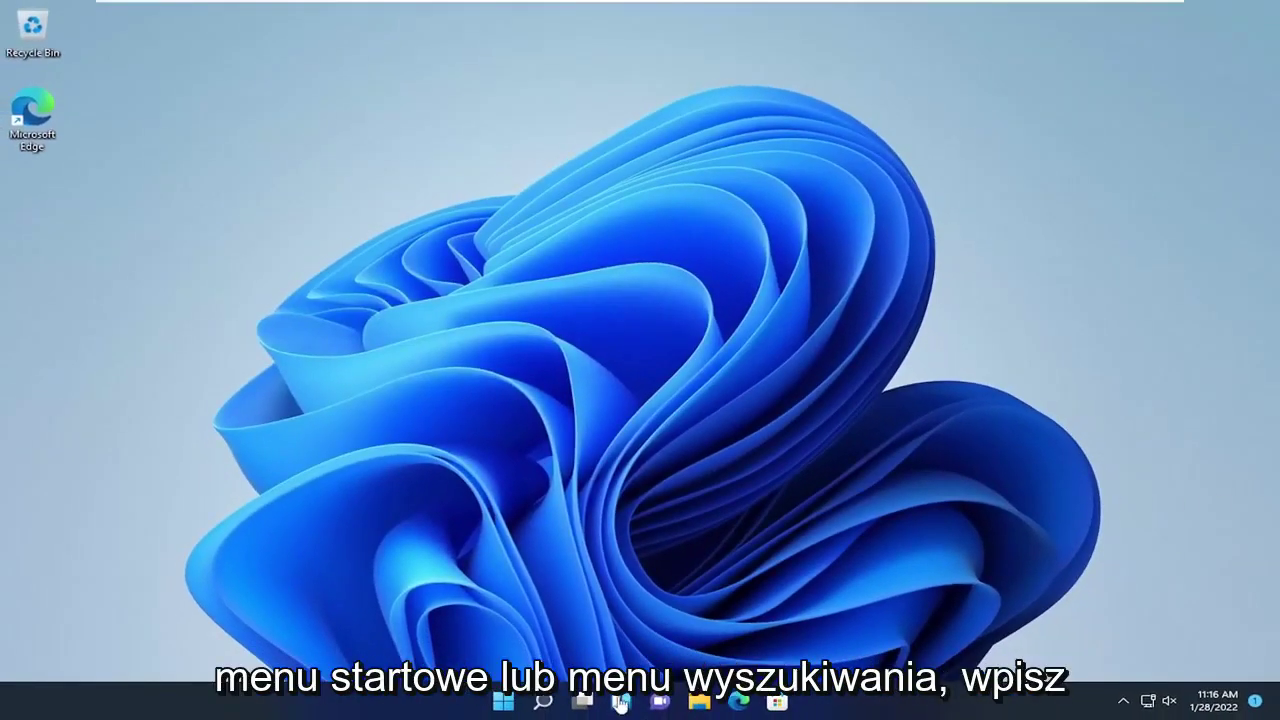
- Search Windows for "performance", open the appearance and performance settings, and apply Adjust for best performance to the visual effects
click(548, 703)
text(performance)
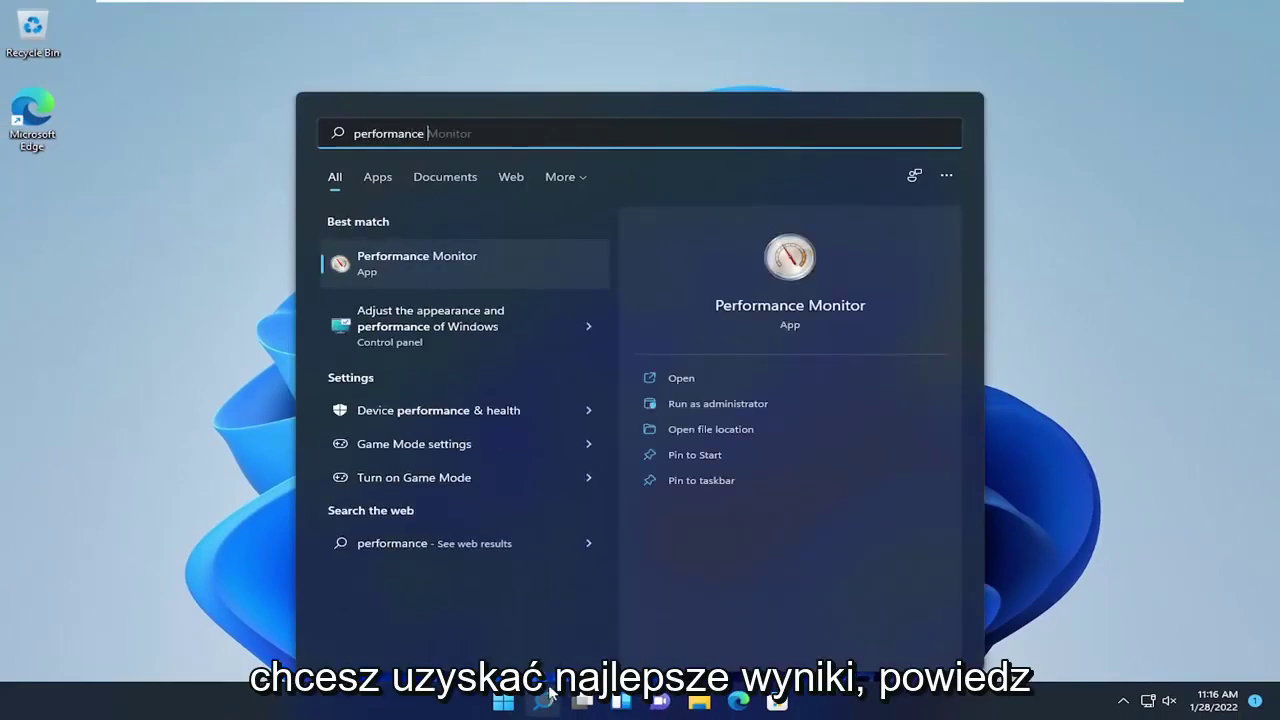
click(423, 332)
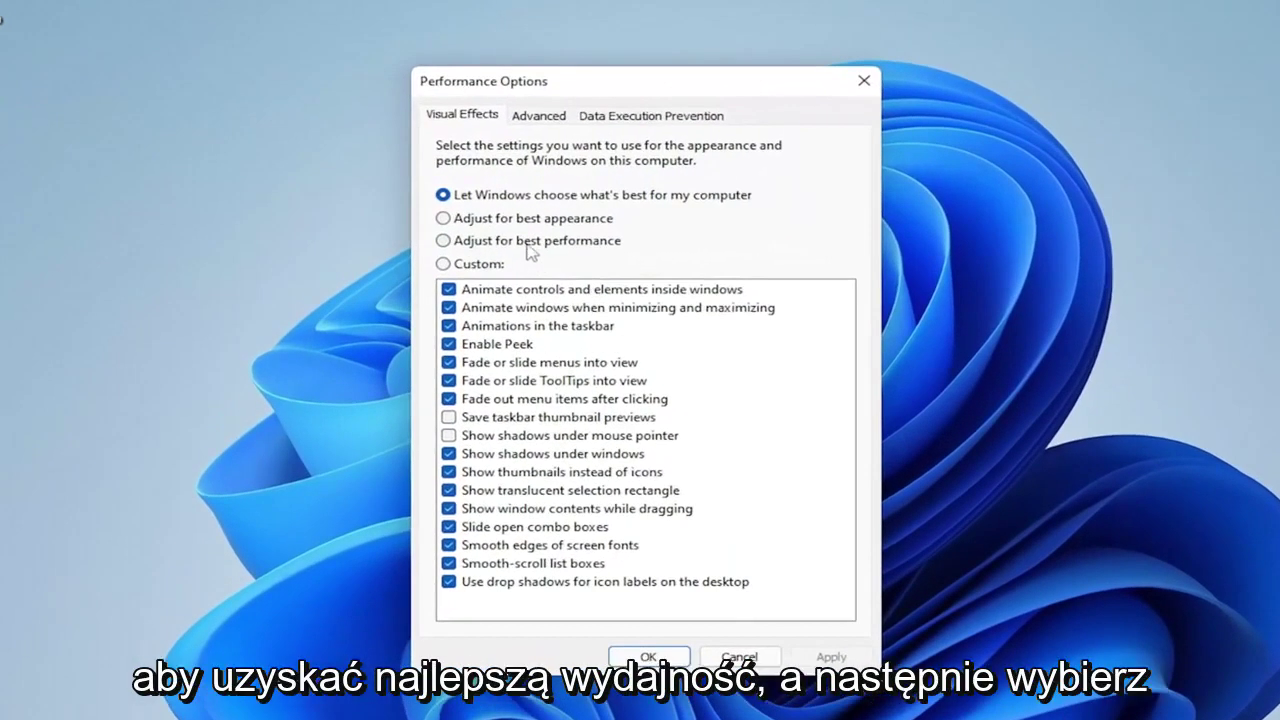
click(528, 243)
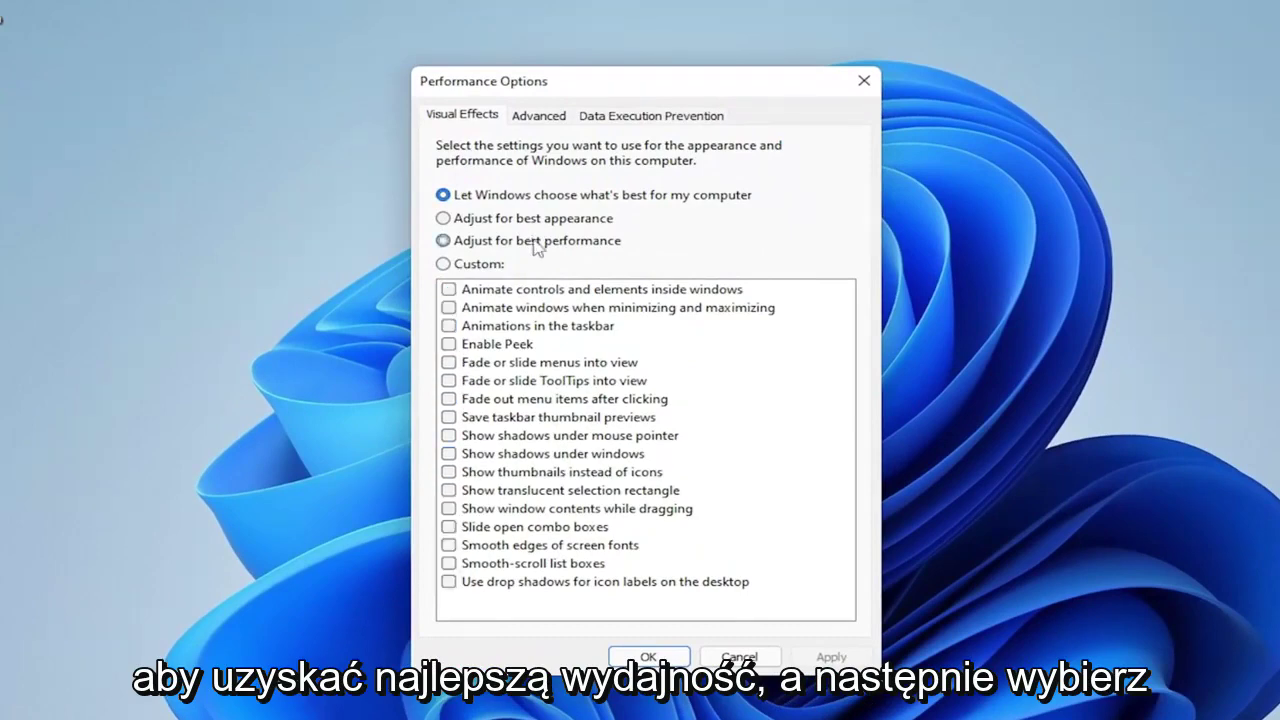
click(830, 657)
click(648, 657)
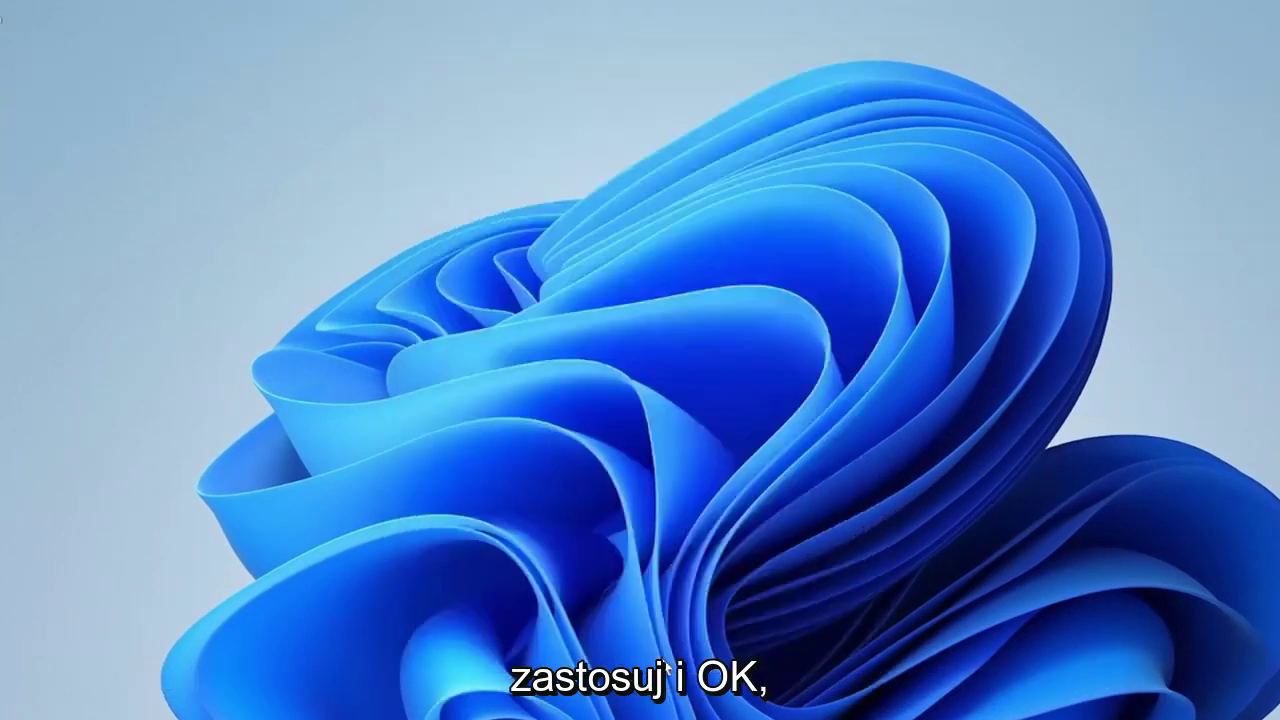
- Open File Explorer, move its window to check how windows look with the reduced visual effects, and close it
key(super+s)
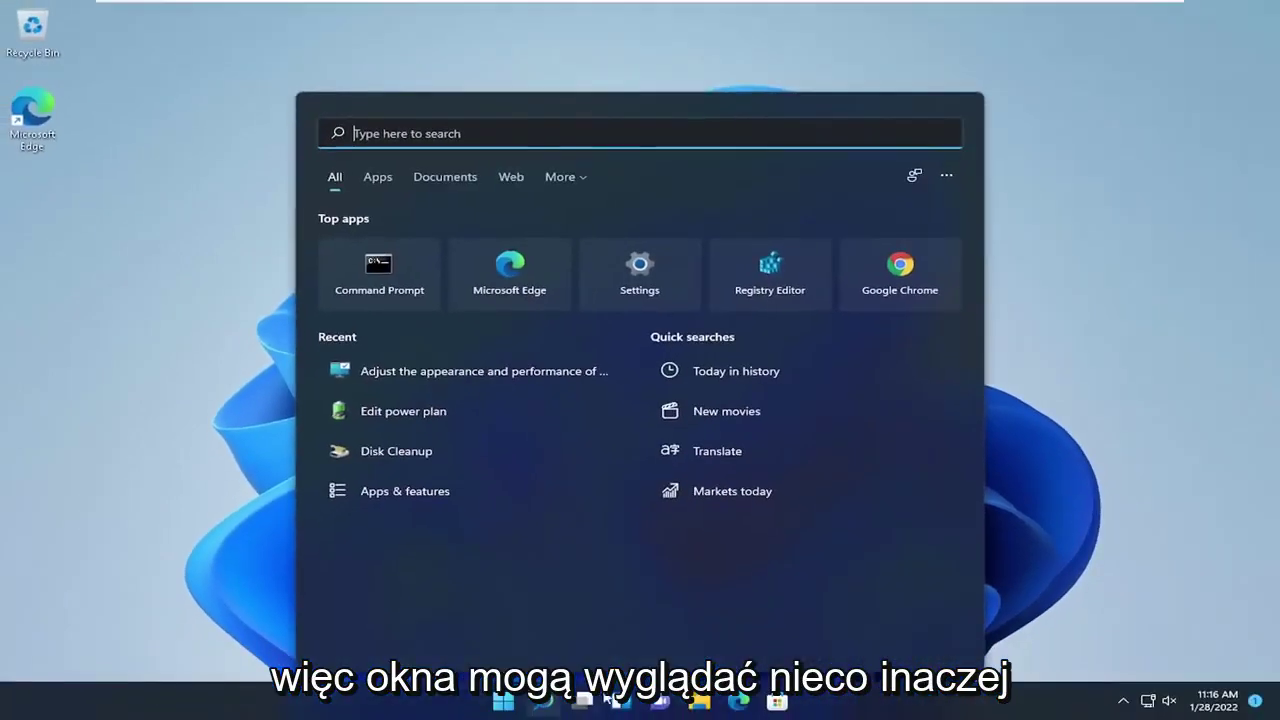
click(697, 705)
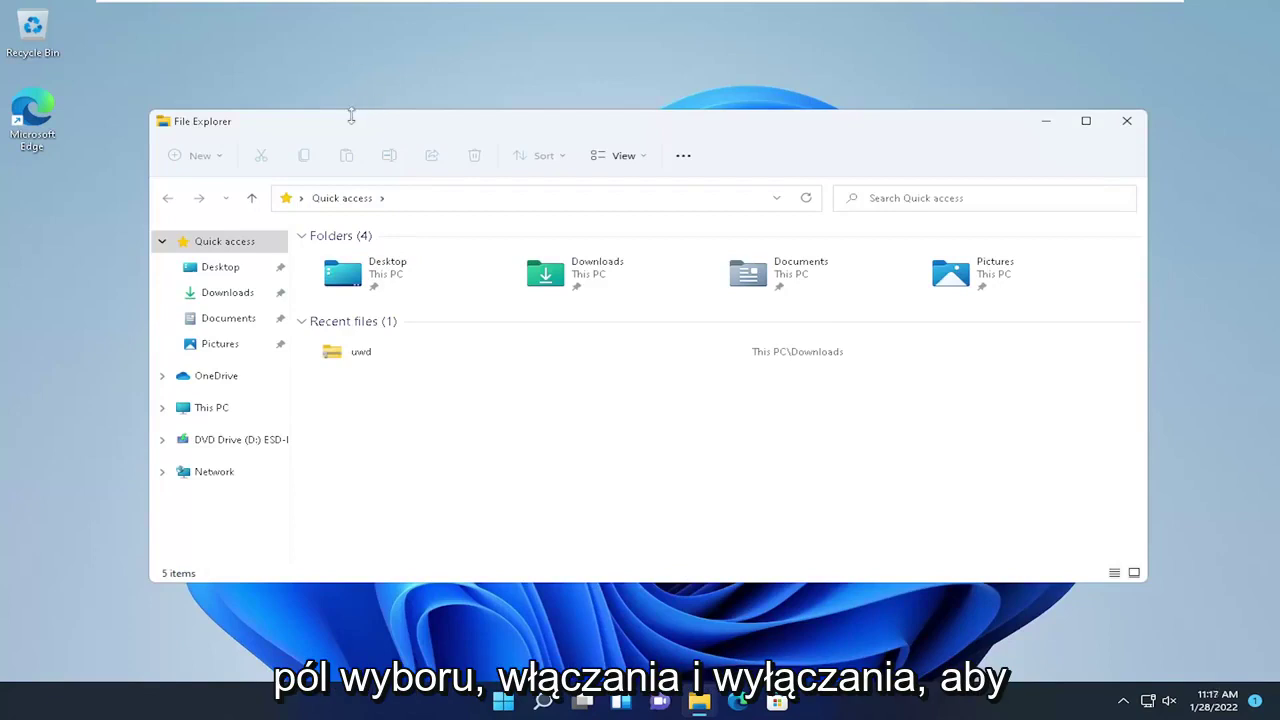
drag(351, 113, 463, 100)
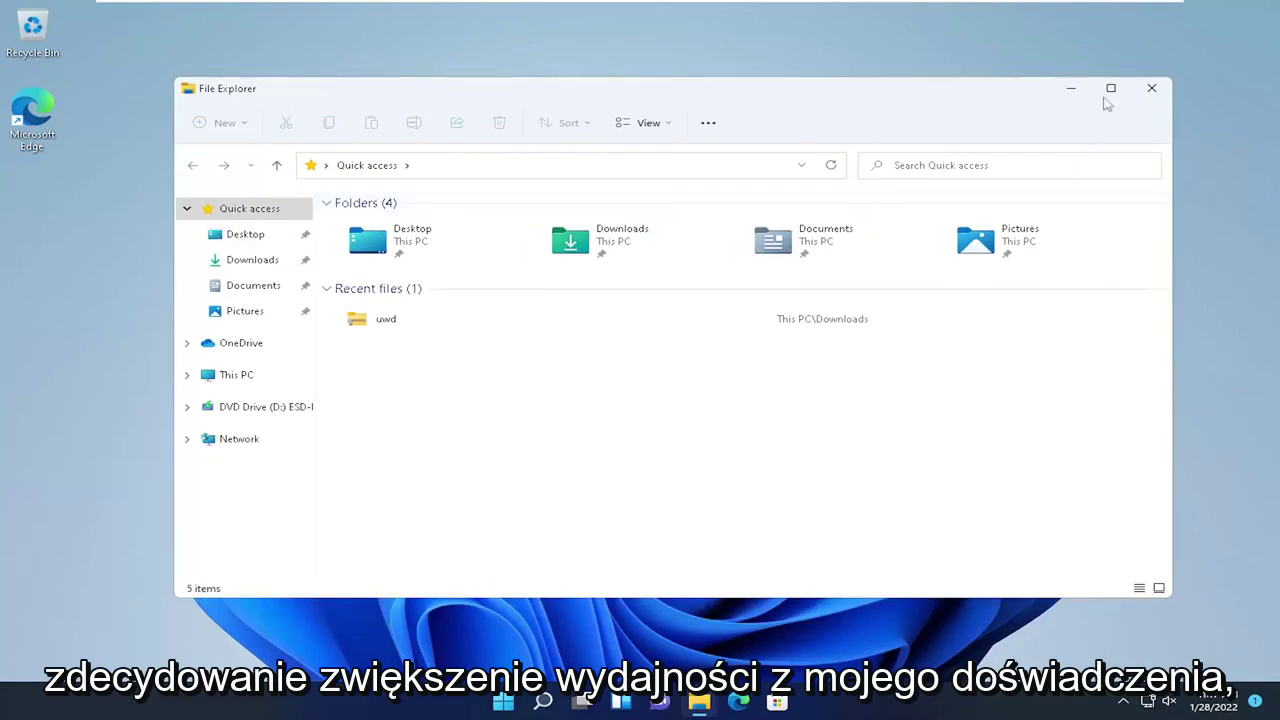
click(1151, 88)
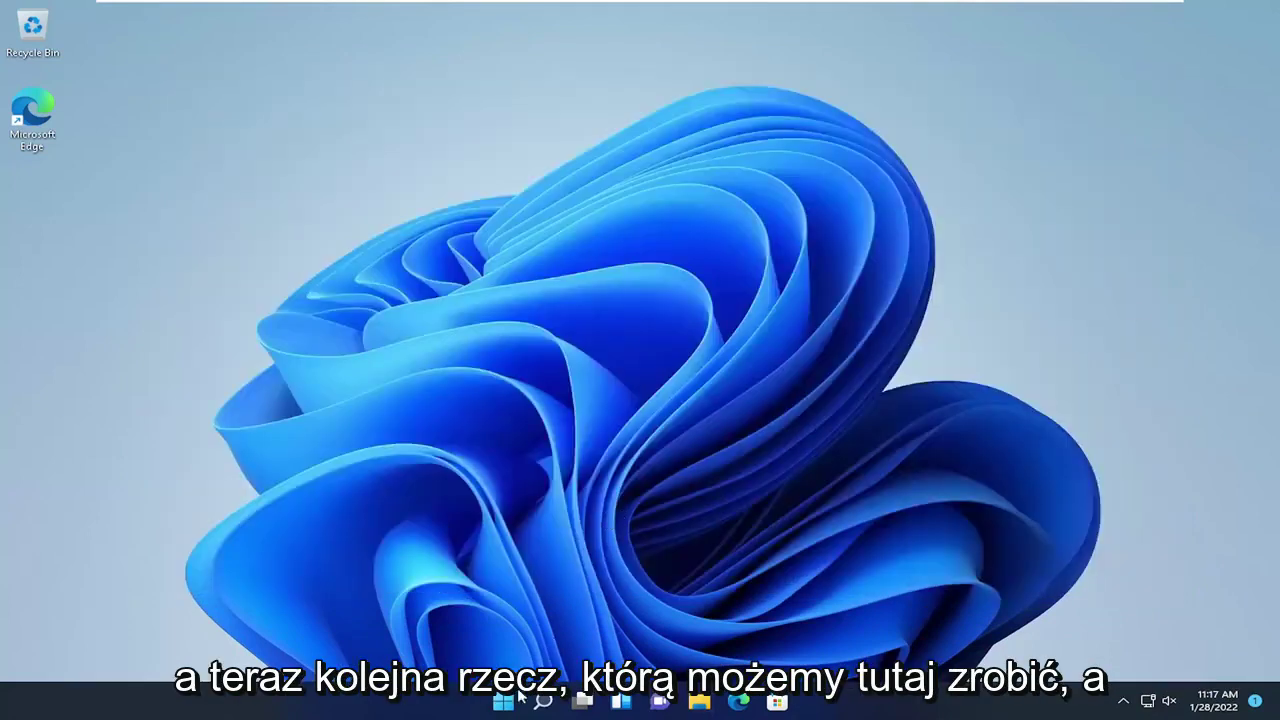
- Search Windows for "cmd", run Command Prompt as administrator, and move its window toward the middle of the desktop
click(543, 702)
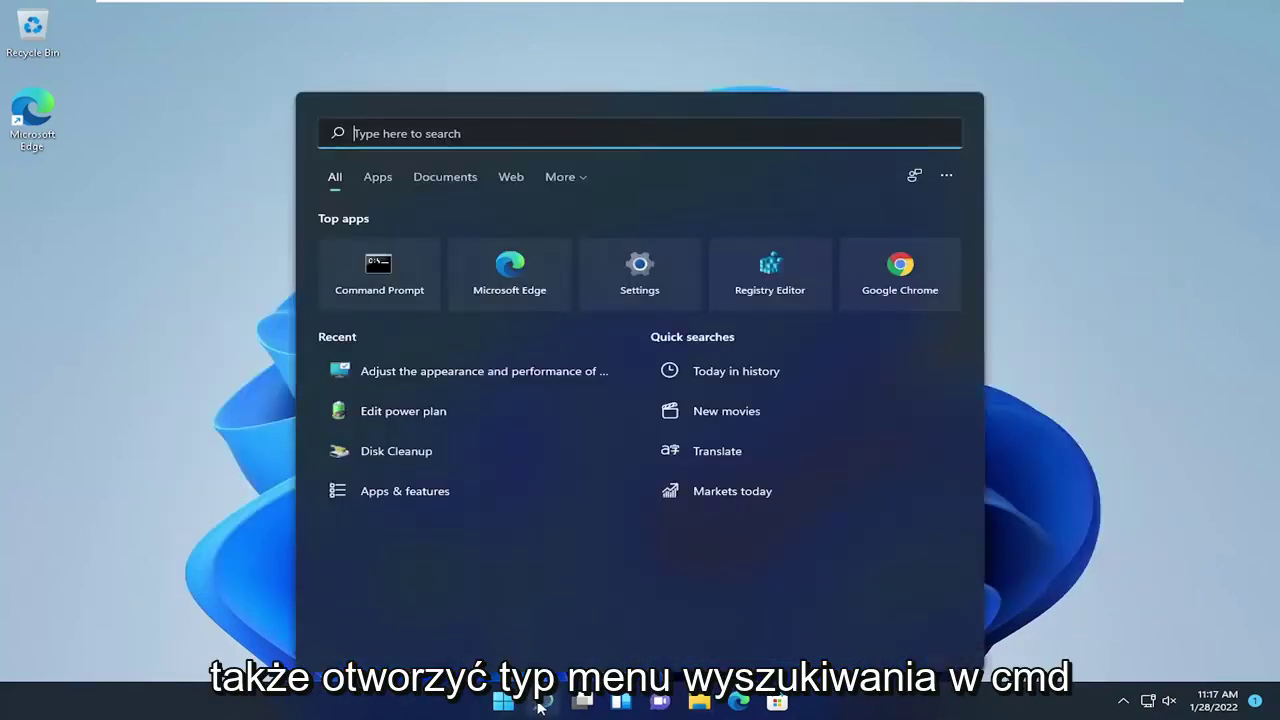
text(cmd)
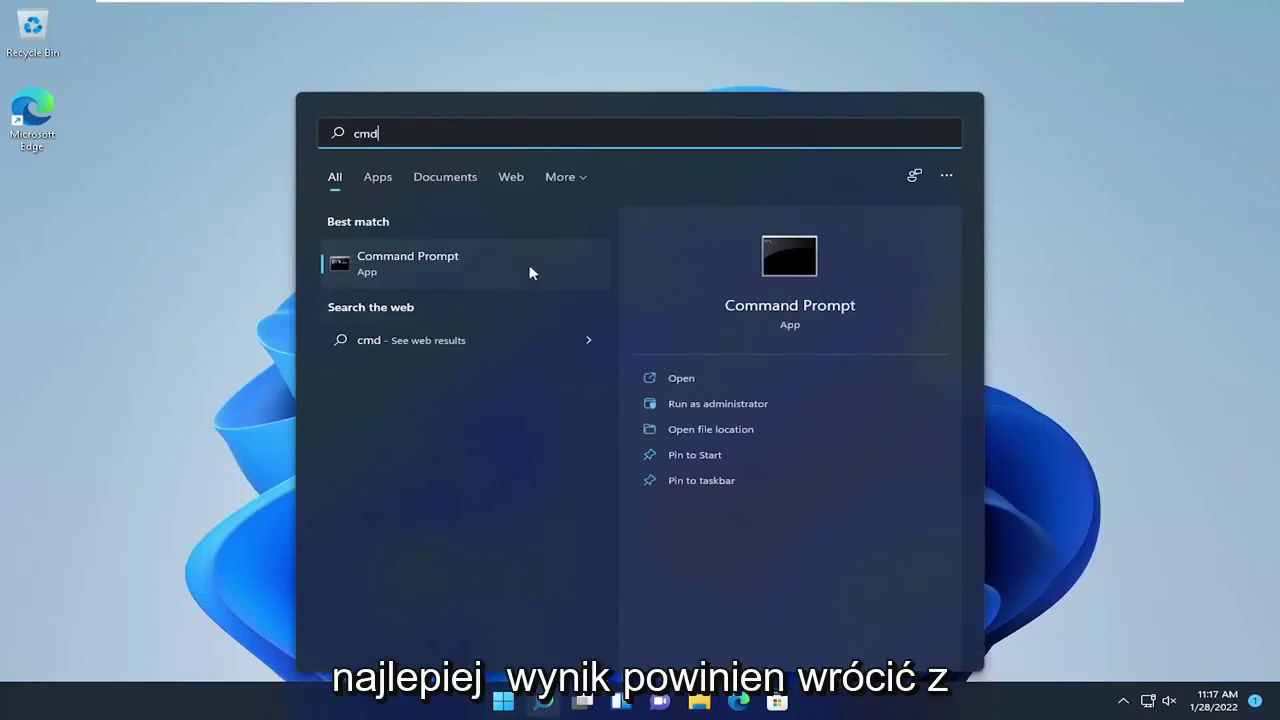
right_click(424, 263)
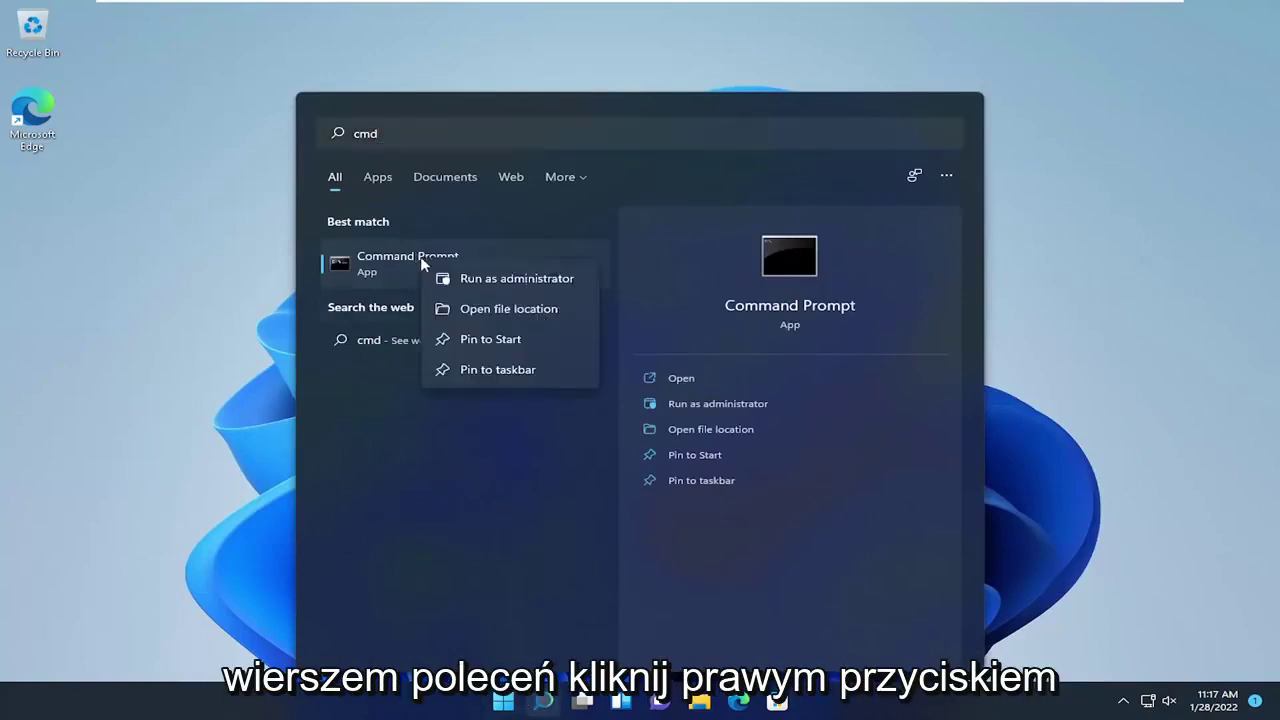
click(488, 278)
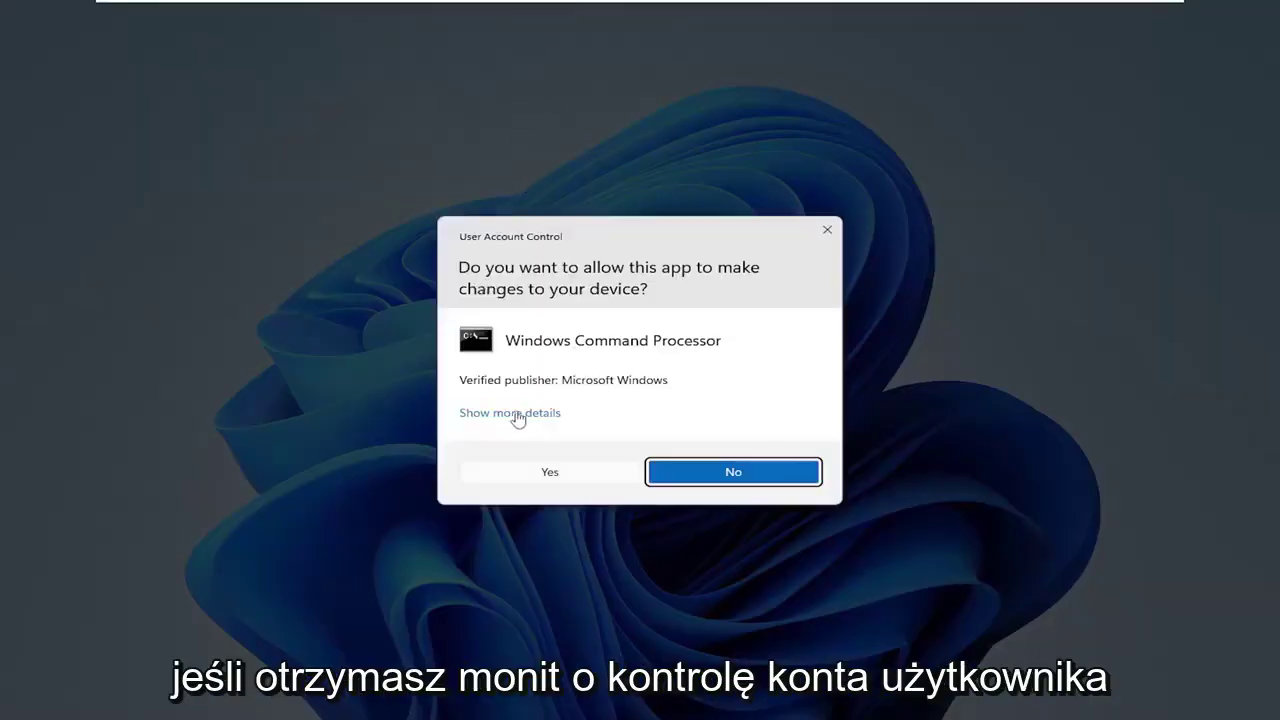
click(549, 471)
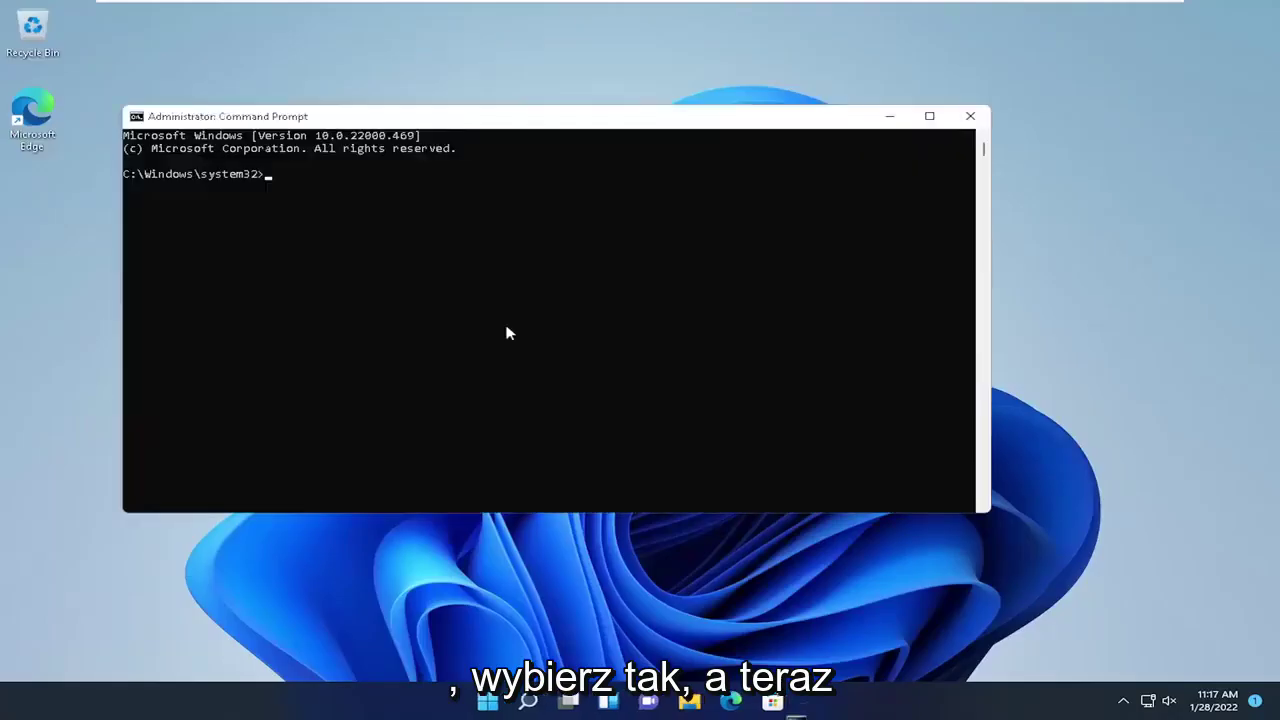
drag(449, 131, 620, 118)
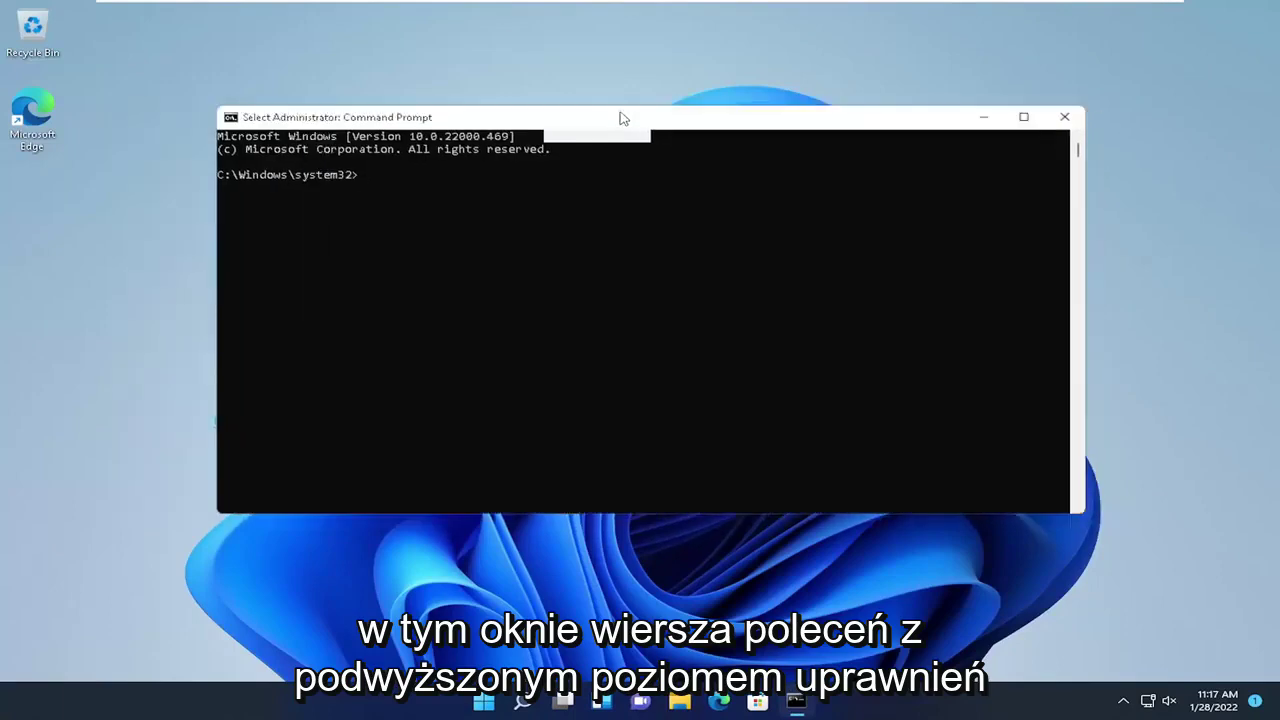
- Run the system file check with "sfc /scannow" and close Command Prompt once the scan is complete
click(488, 192)
text(sfc)
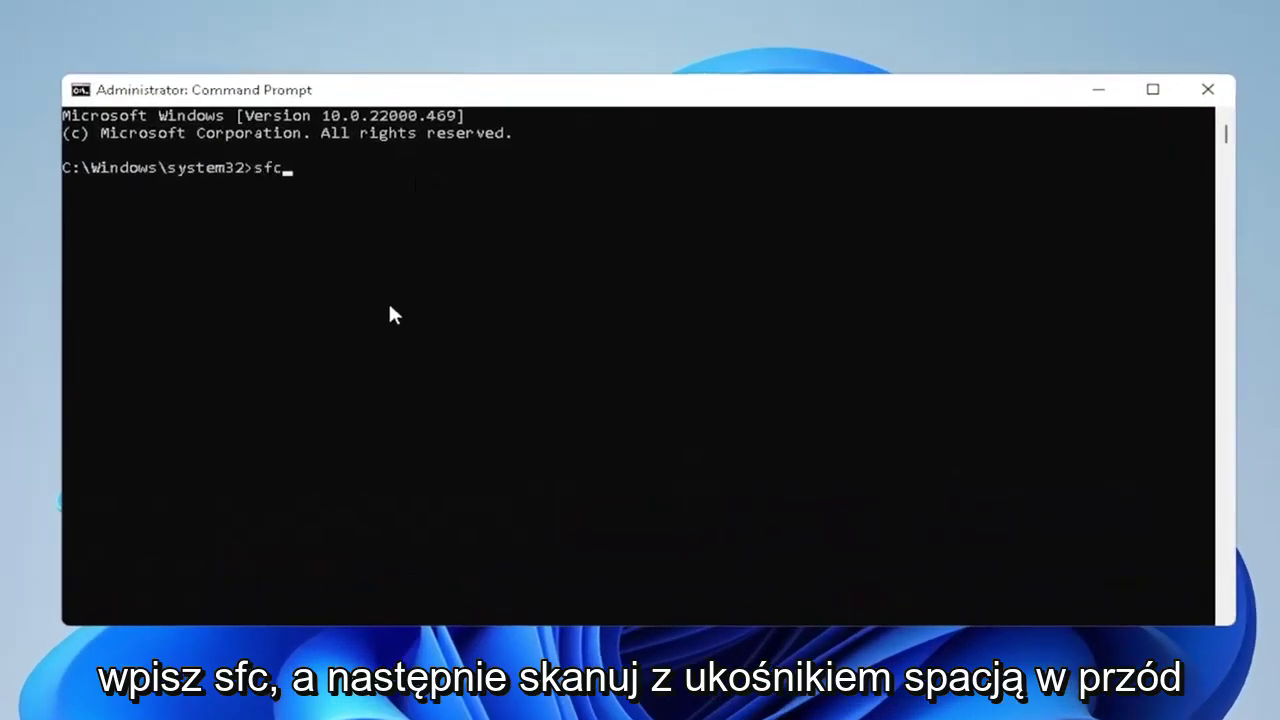
text( /scann)
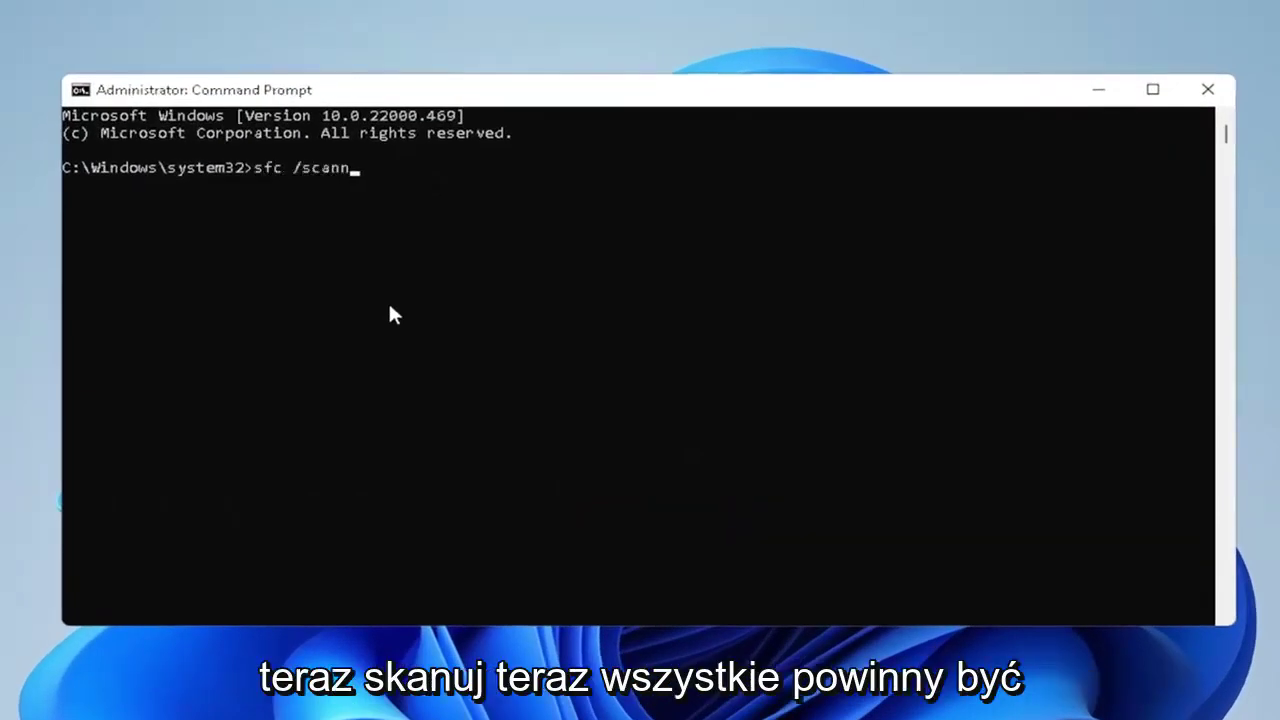
text(ow)
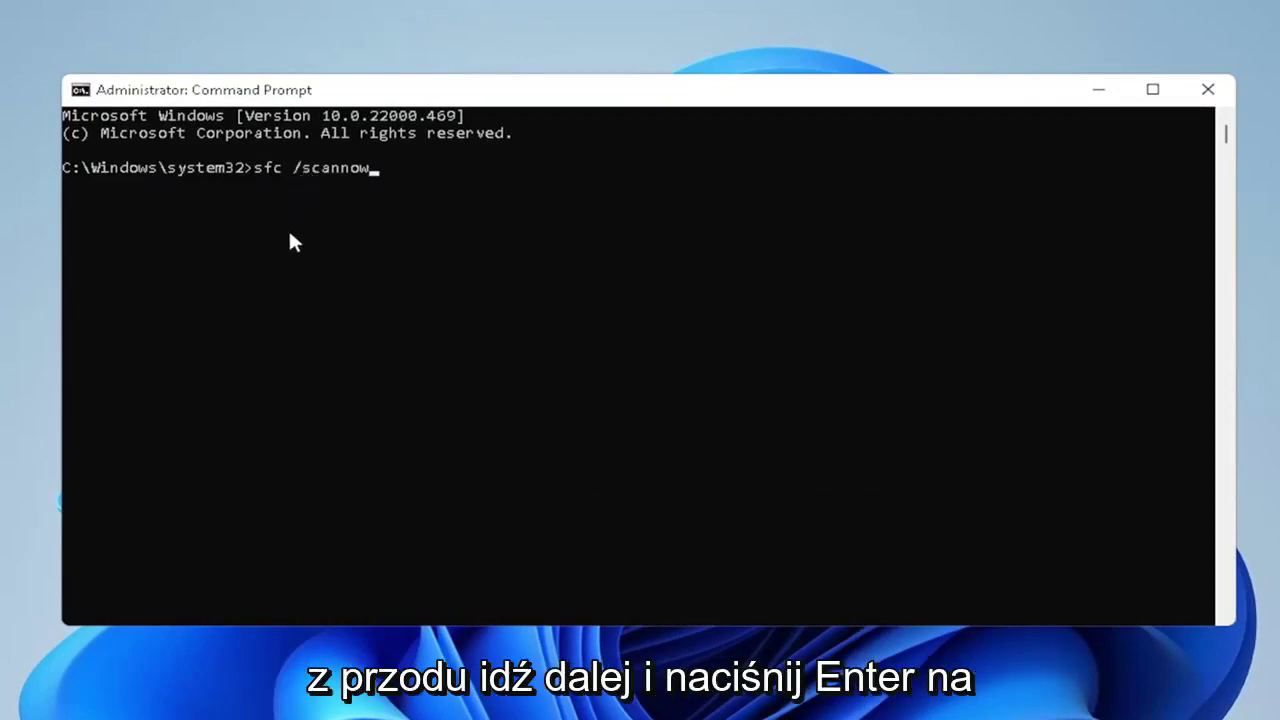
key(Return)
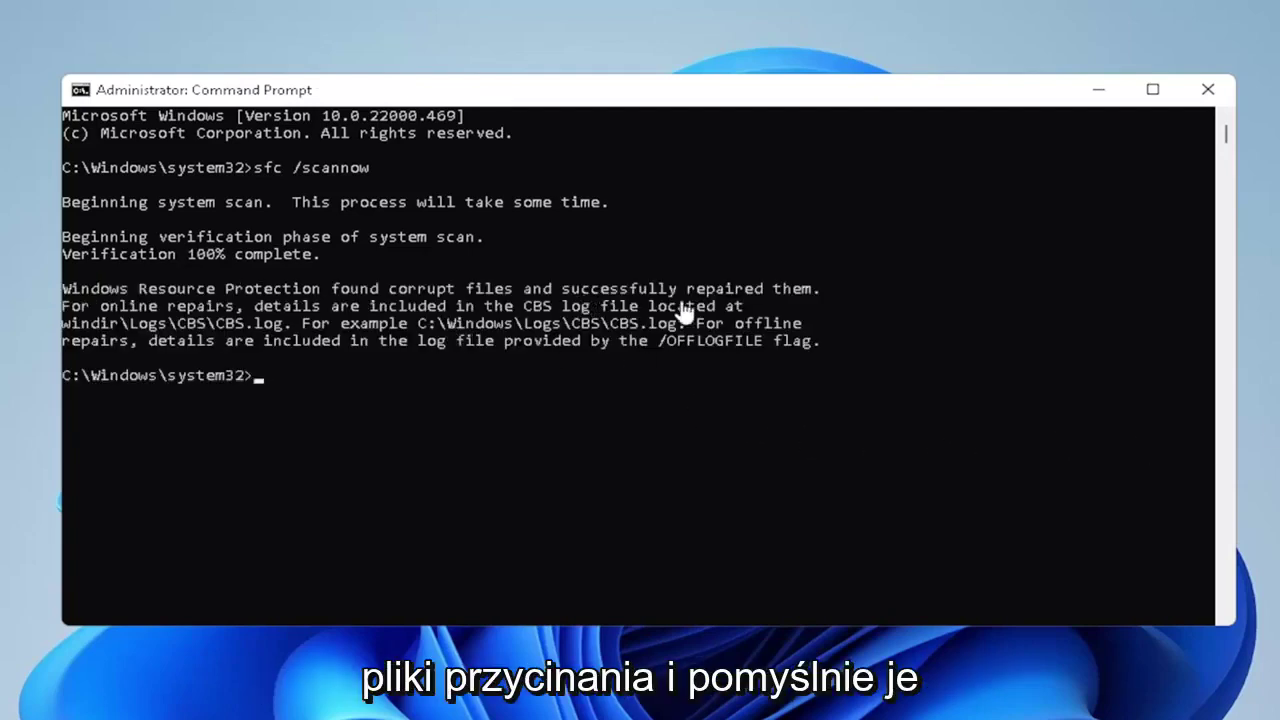
click(1208, 89)
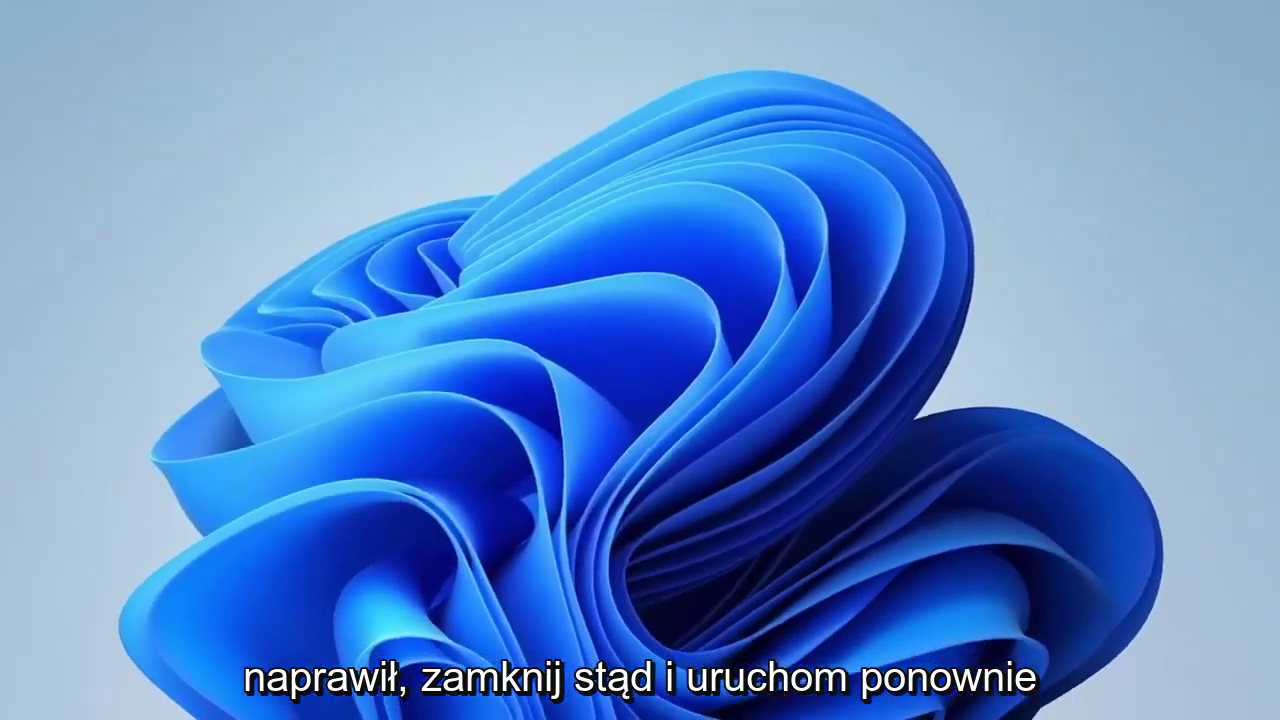
- Restart the computer
right_click(503, 700)
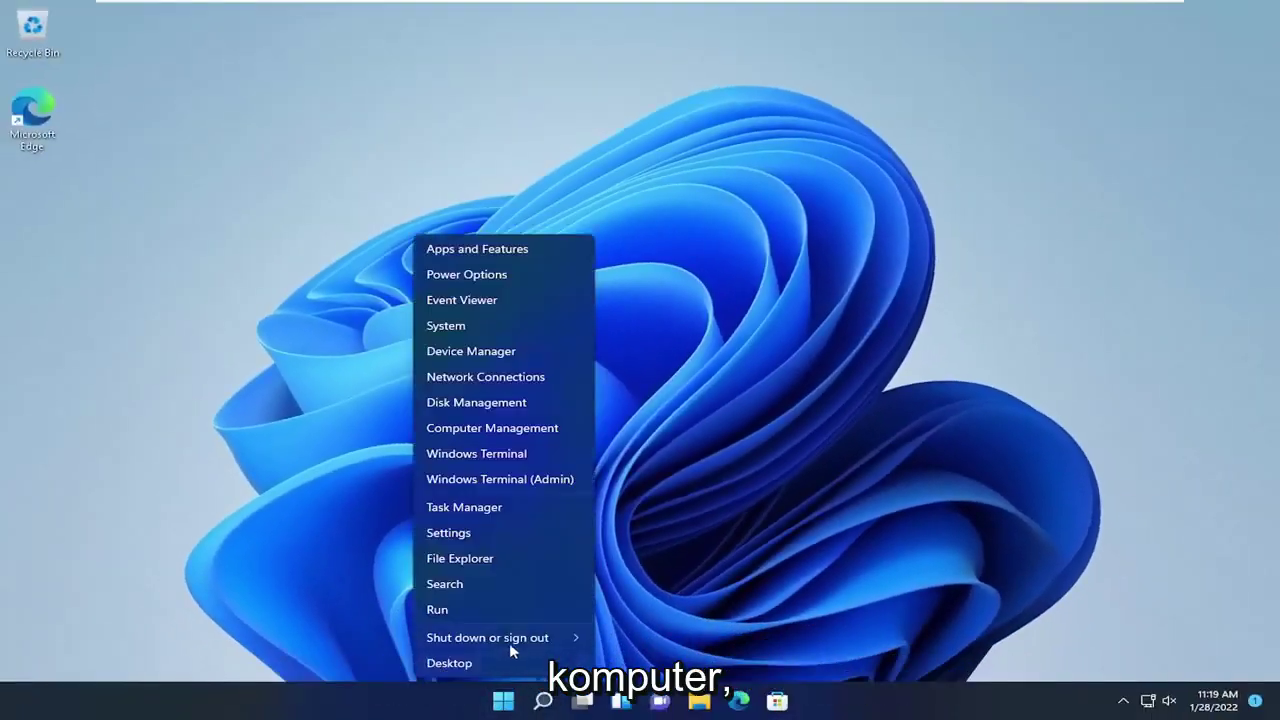
mouse_move(511, 640)
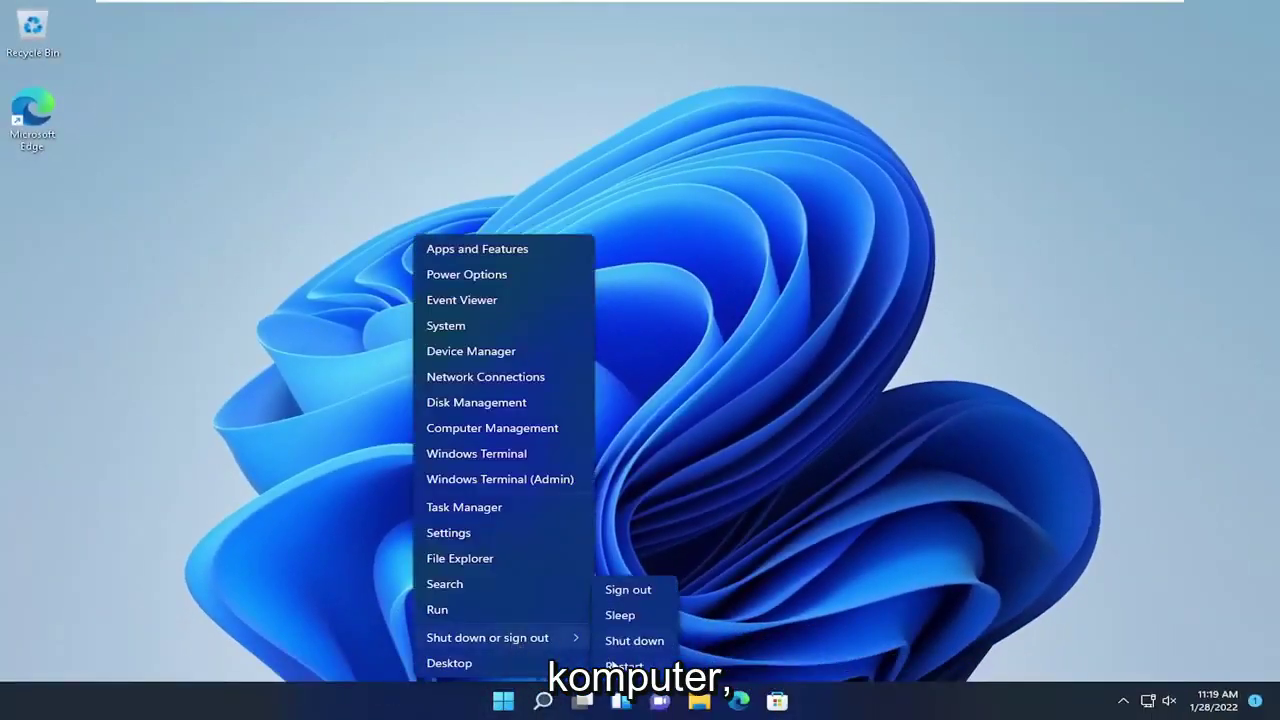
click(612, 663)
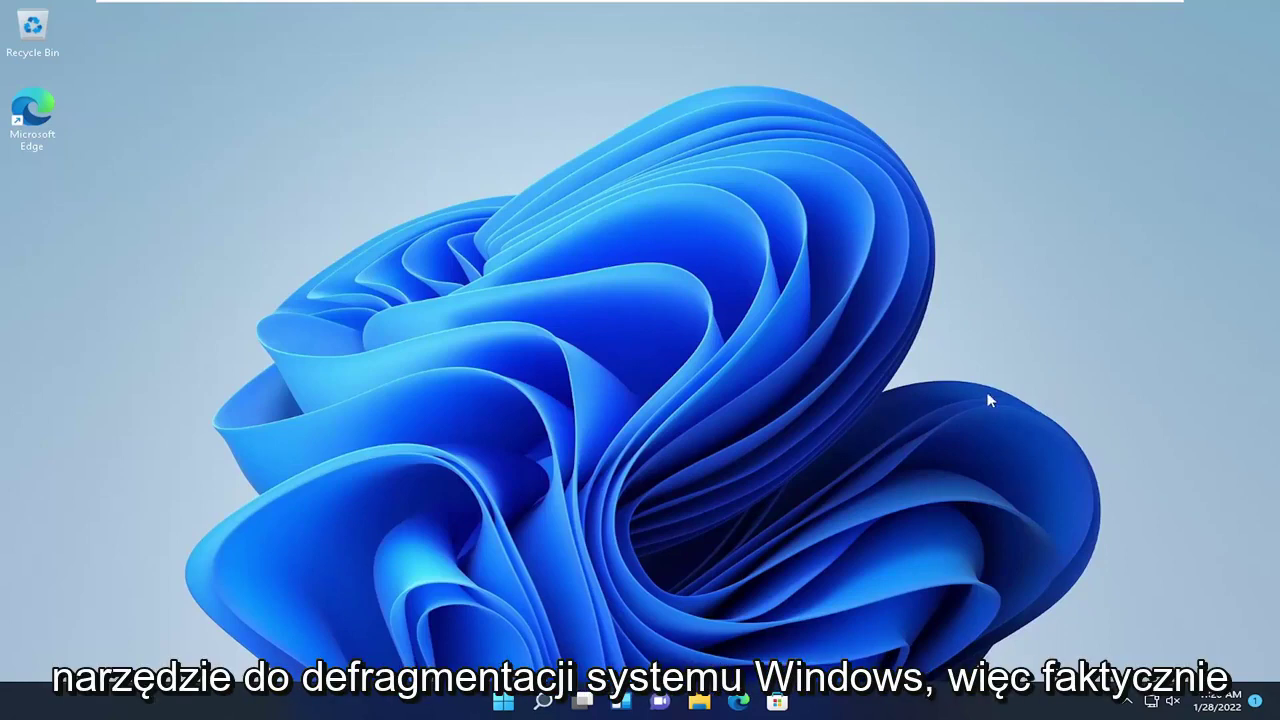
- Search Windows for "defrag", open Defragment and Optimize Drives, and move its window slightly up the desktop
click(531, 703)
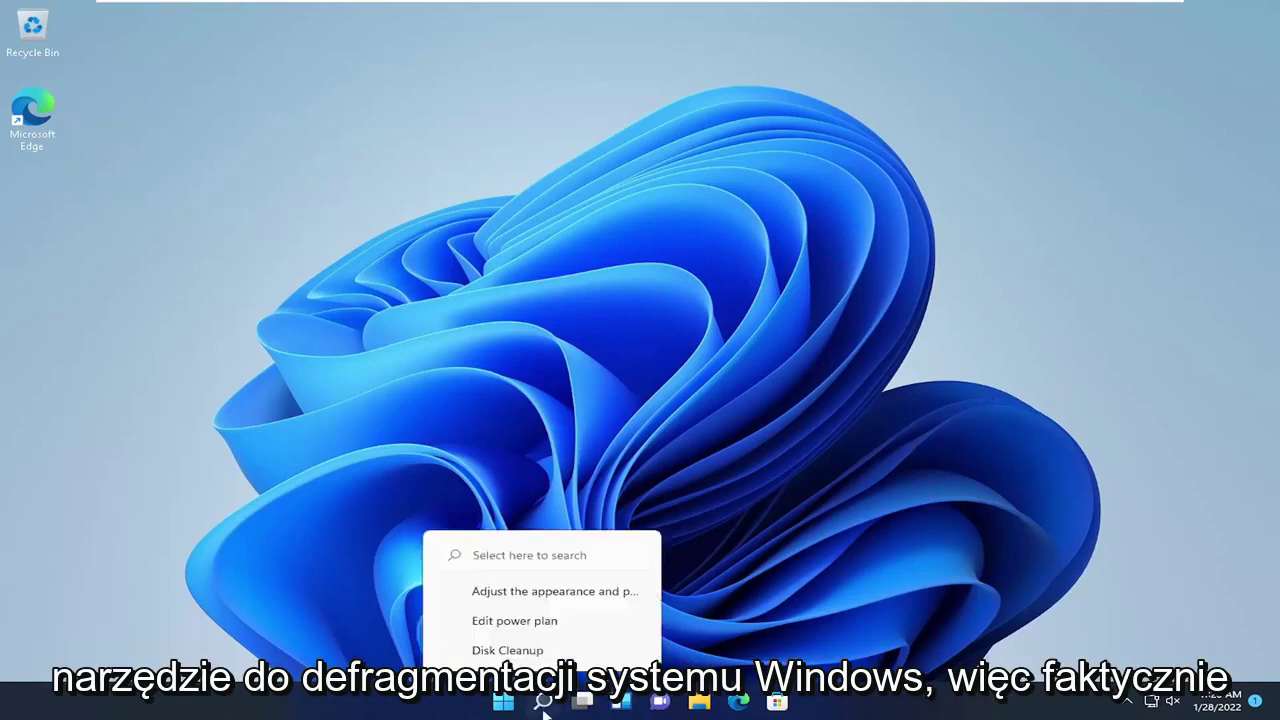
text(defrag)
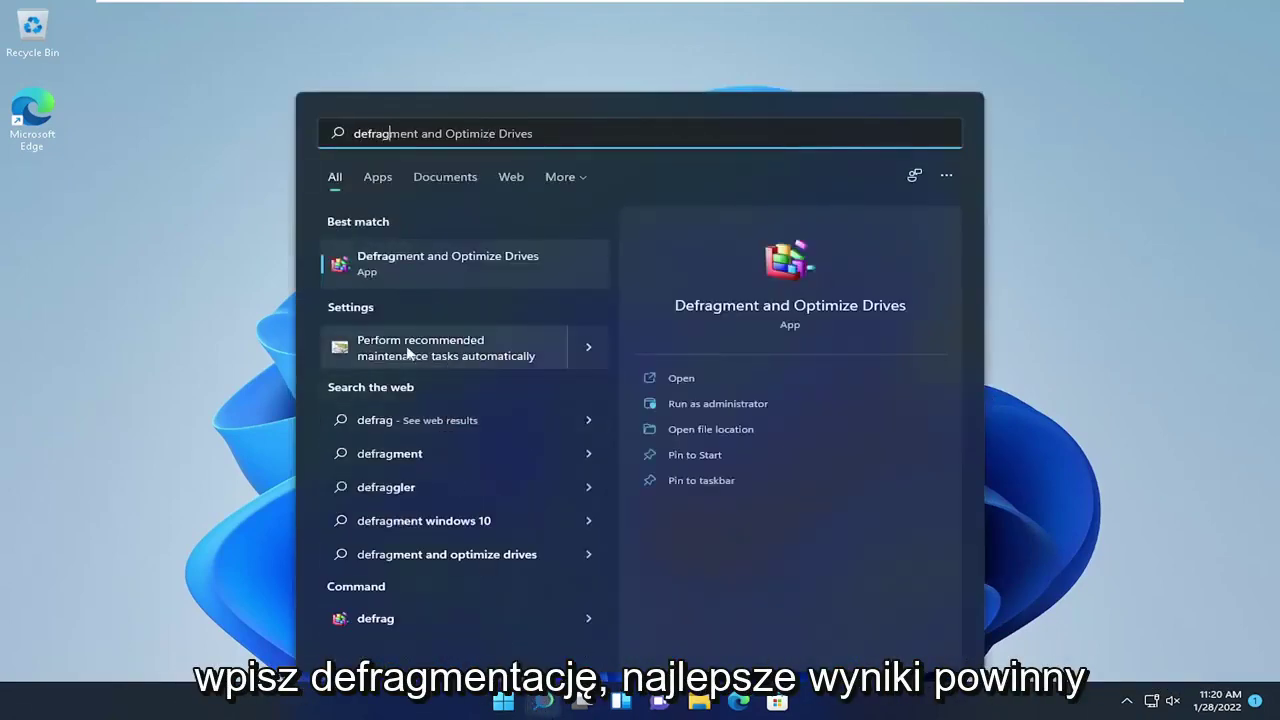
click(486, 264)
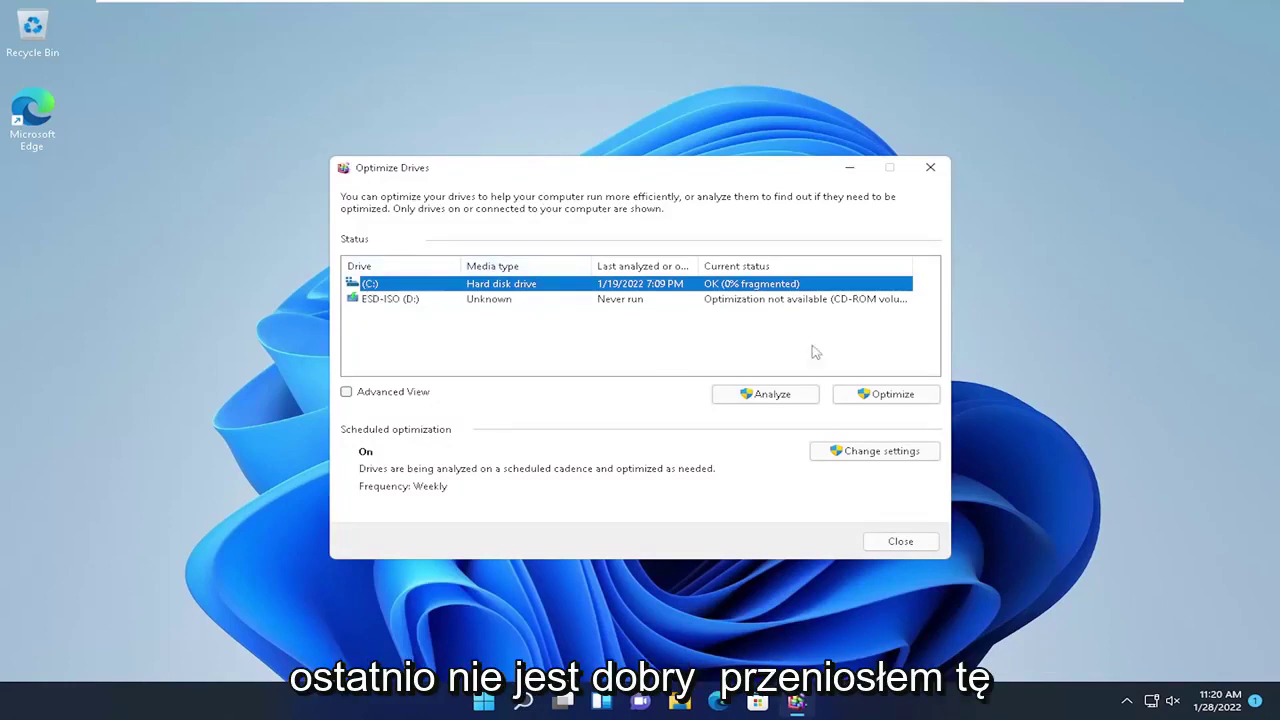
drag(508, 172, 505, 155)
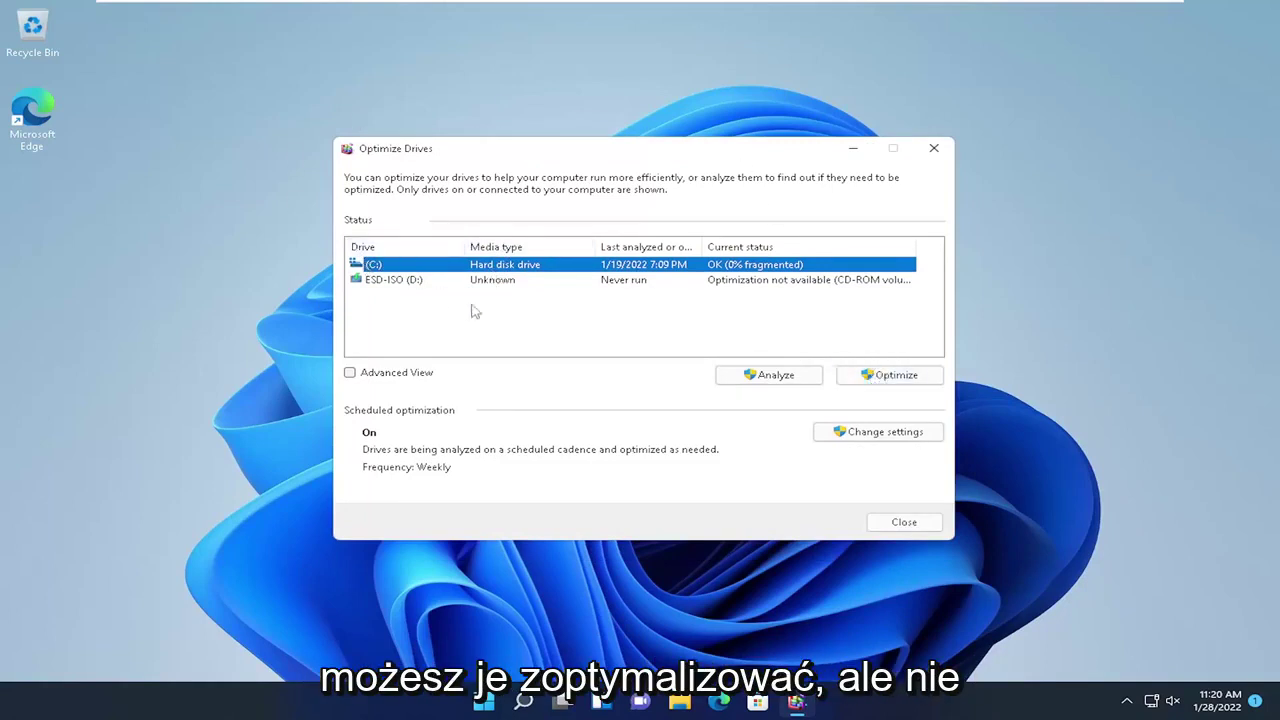
- Examine the media type, status and available optimization options of drives C: and D:, and close Optimize Drives
click(396, 281)
click(545, 265)
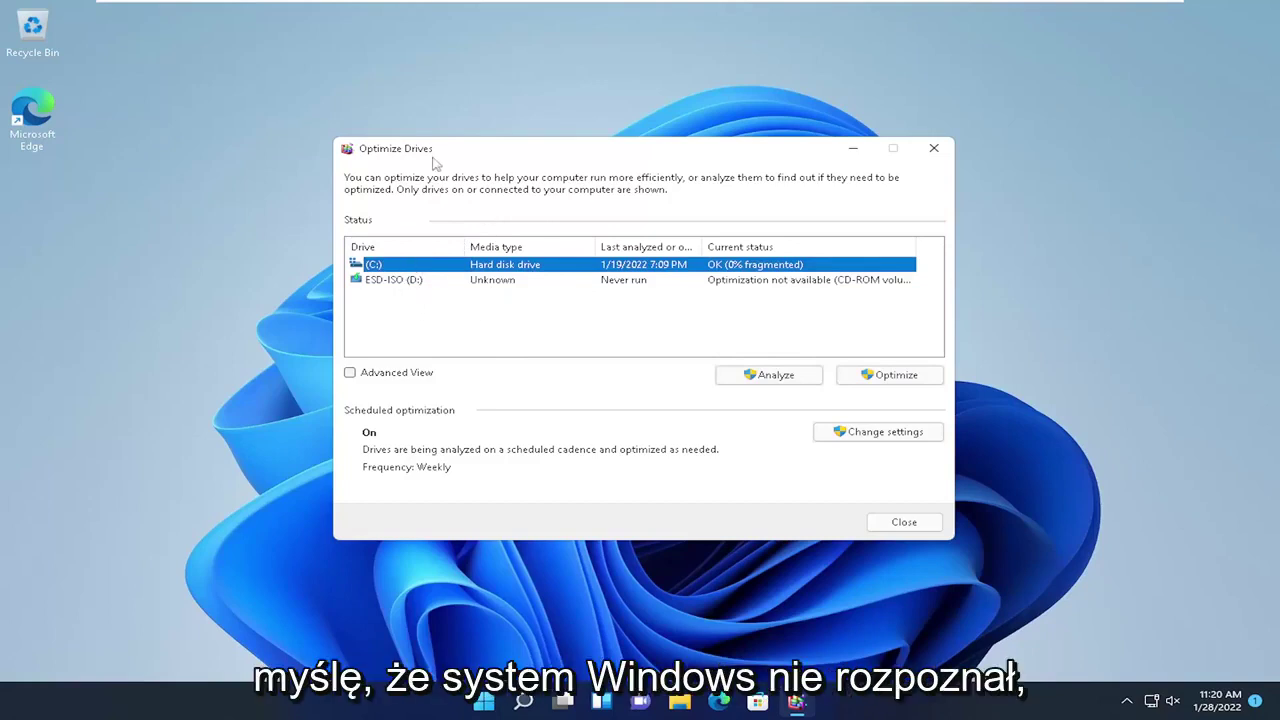
mouse_move(431, 155)
mouse_down()
mouse_move(463, 148)
mouse_move(436, 157)
mouse_up()
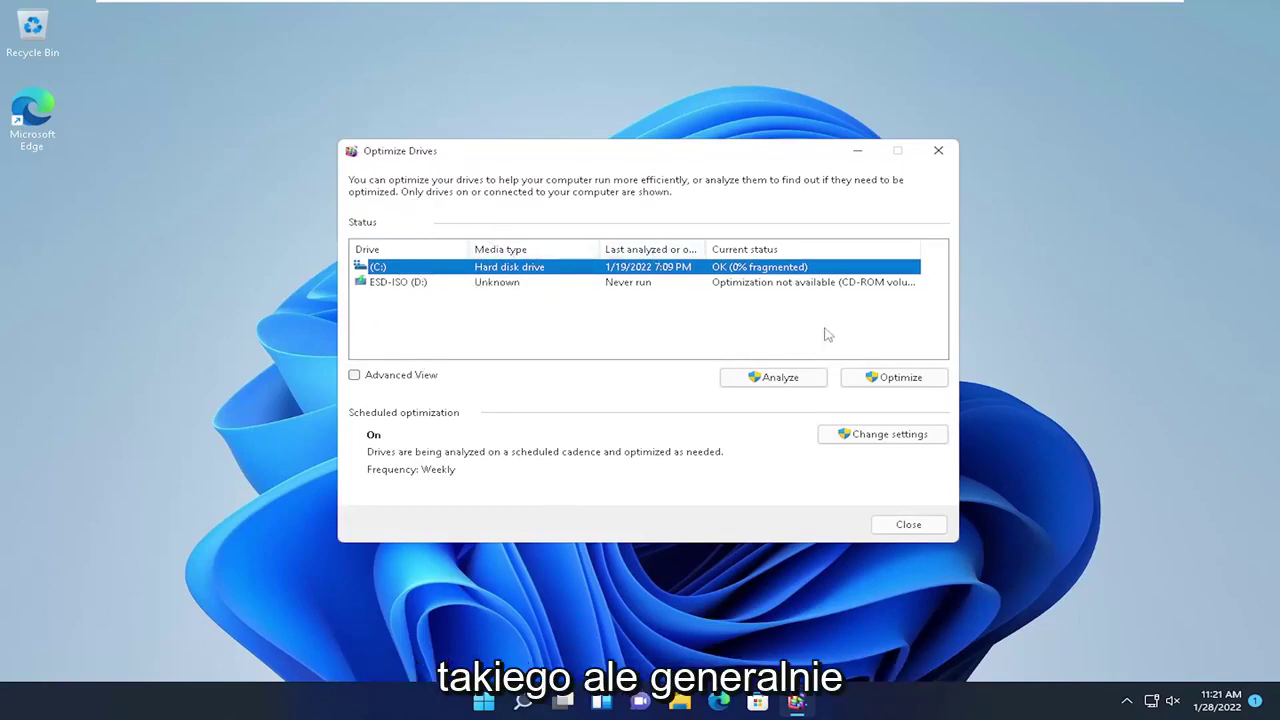
click(500, 285)
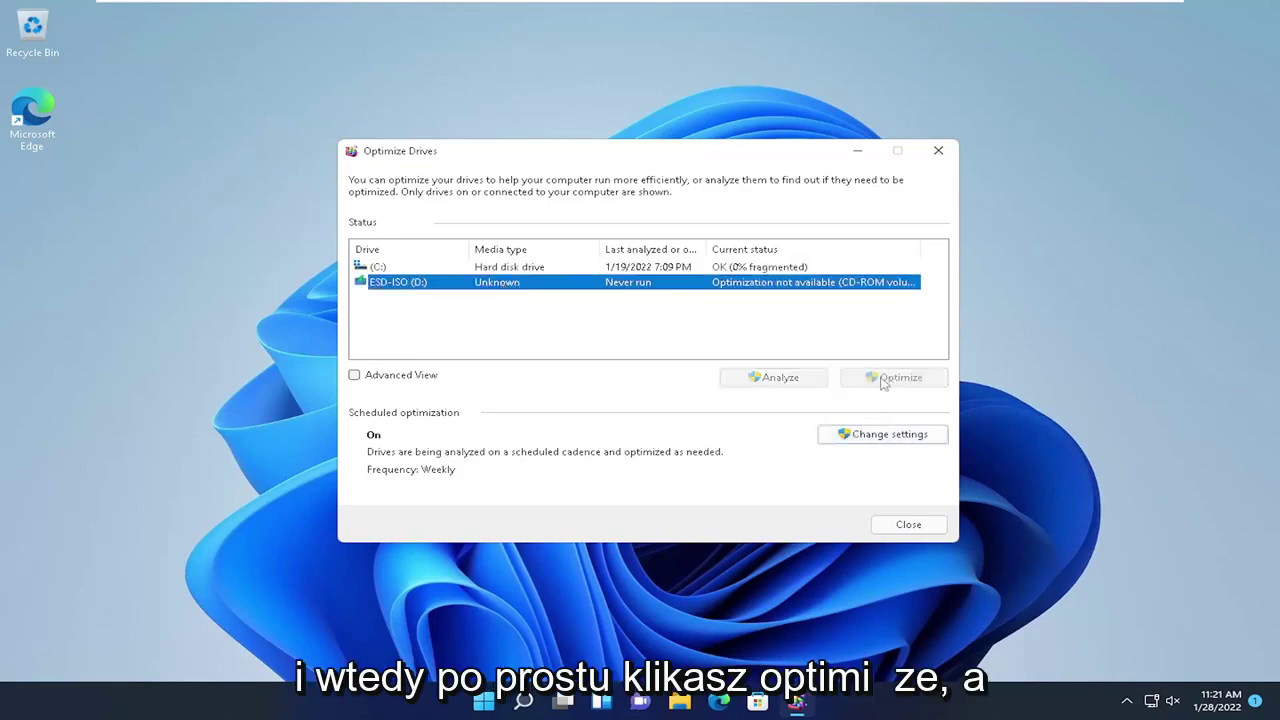
click(444, 268)
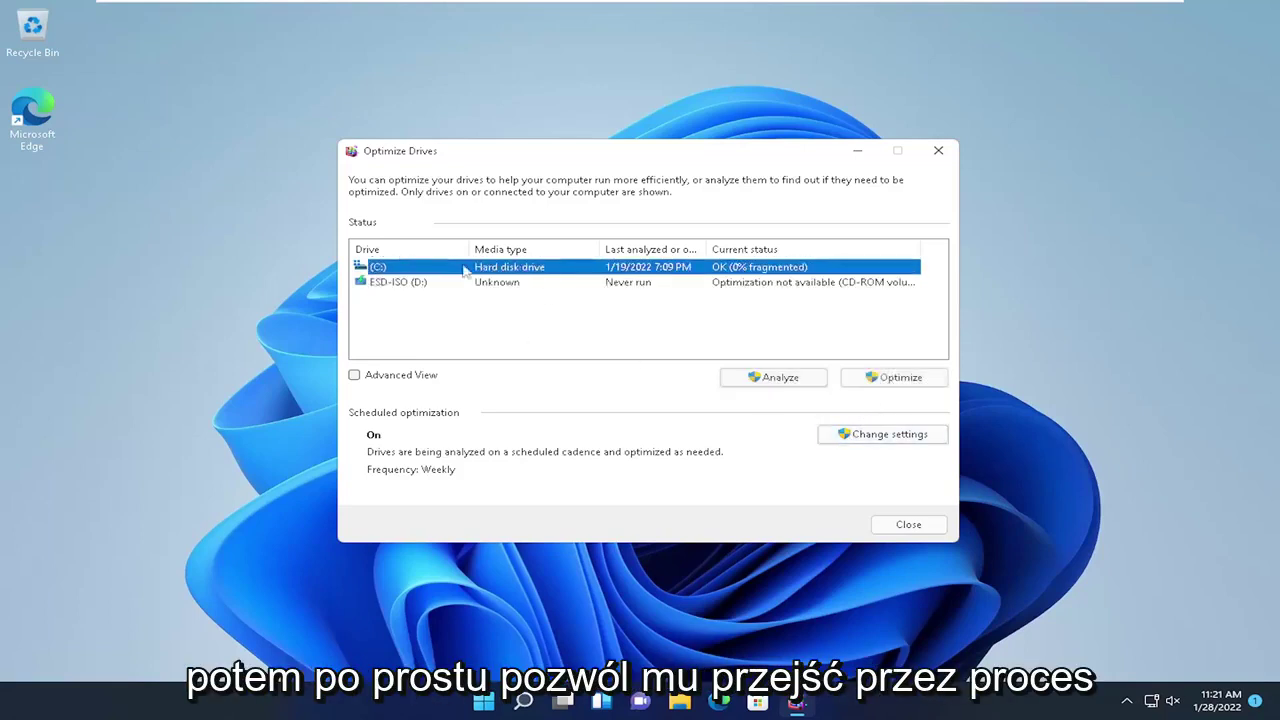
click(938, 152)
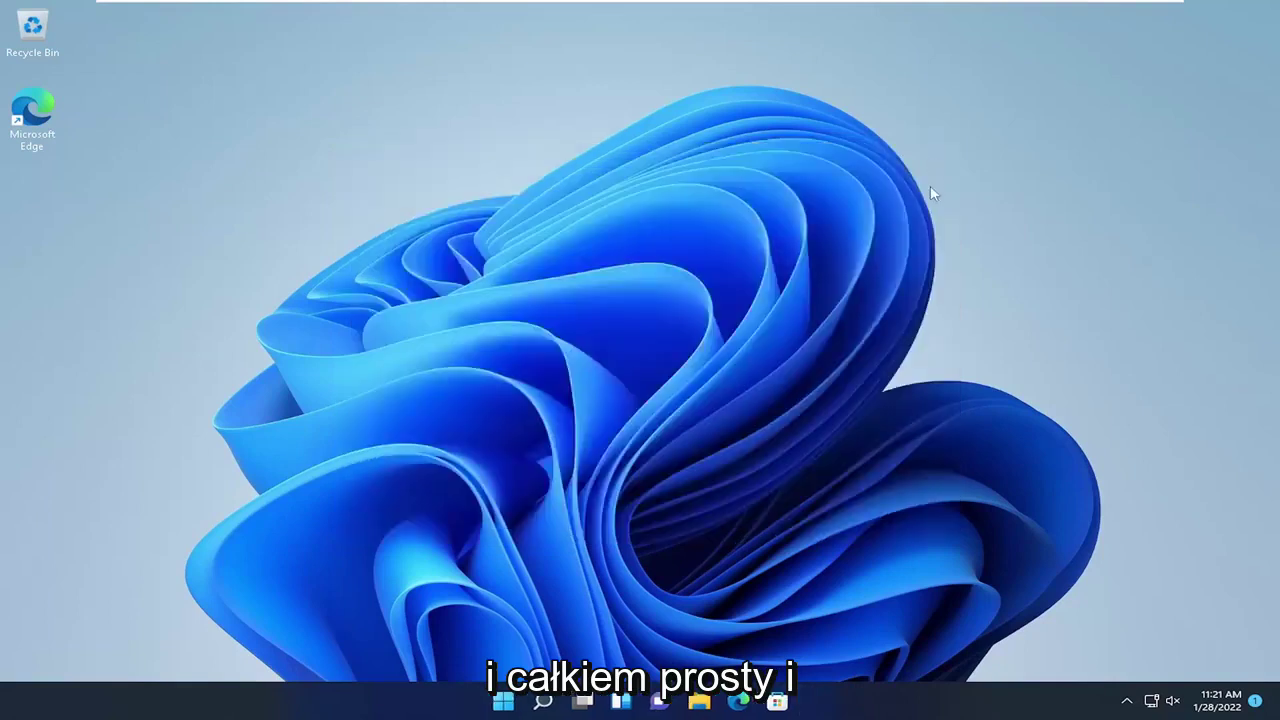